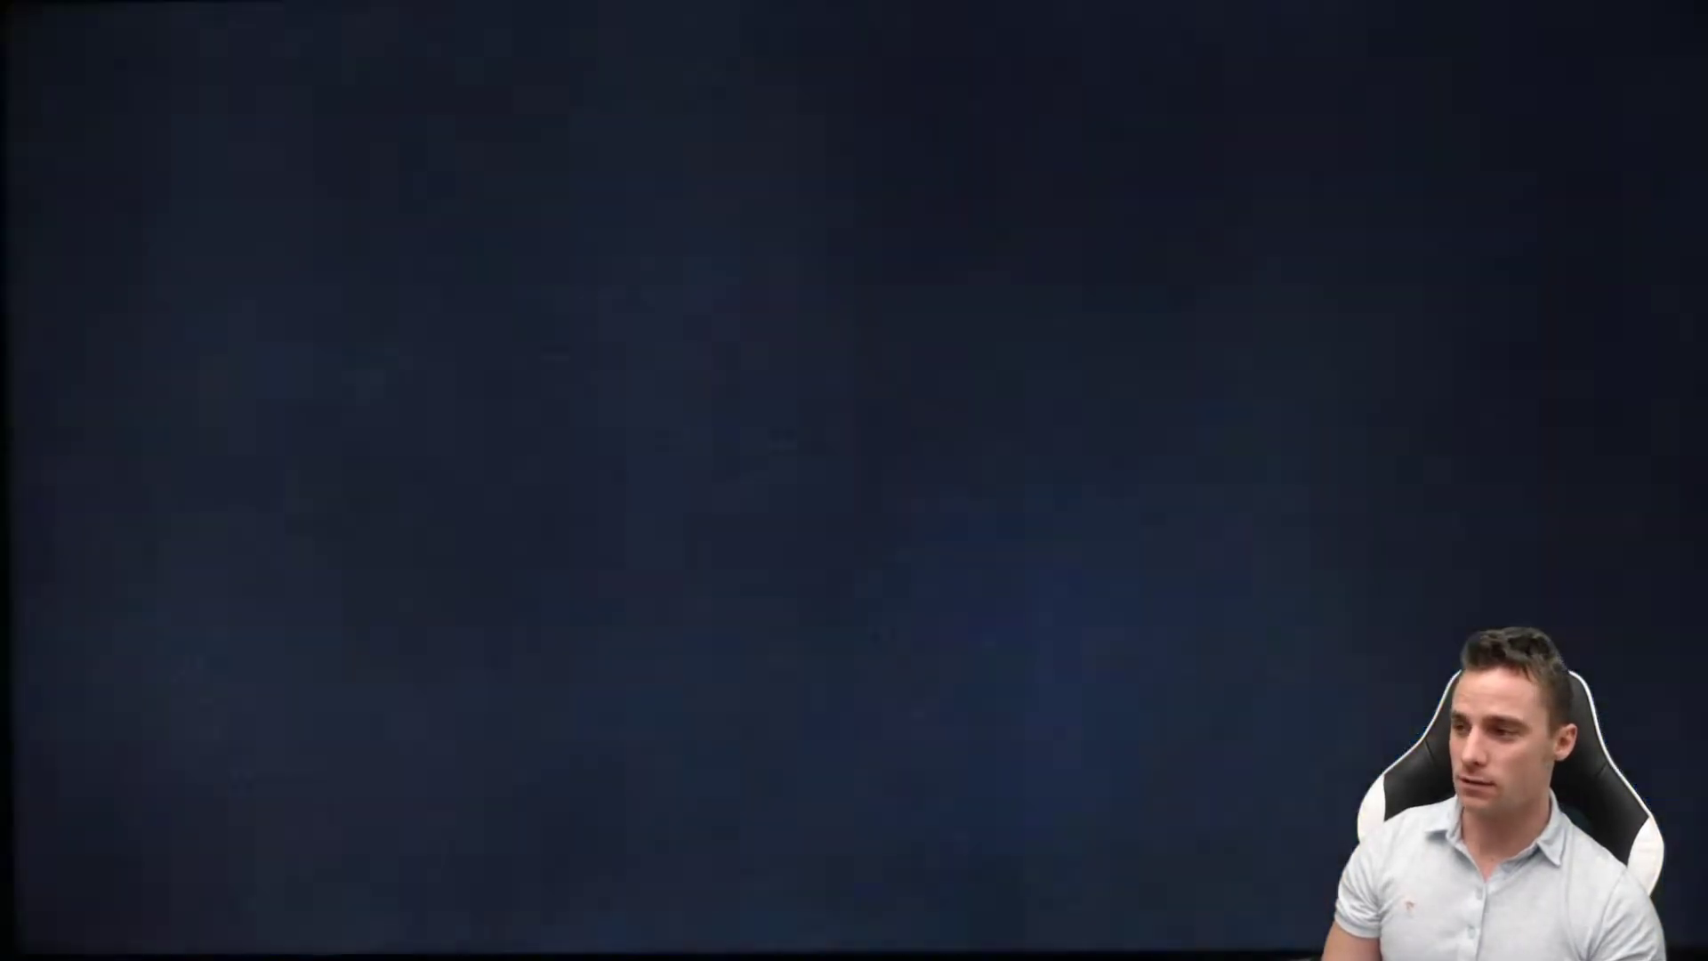
- Install the Downloader app from its Amazon Fire TV store page
key(Down)
key(Up)
key(Return)
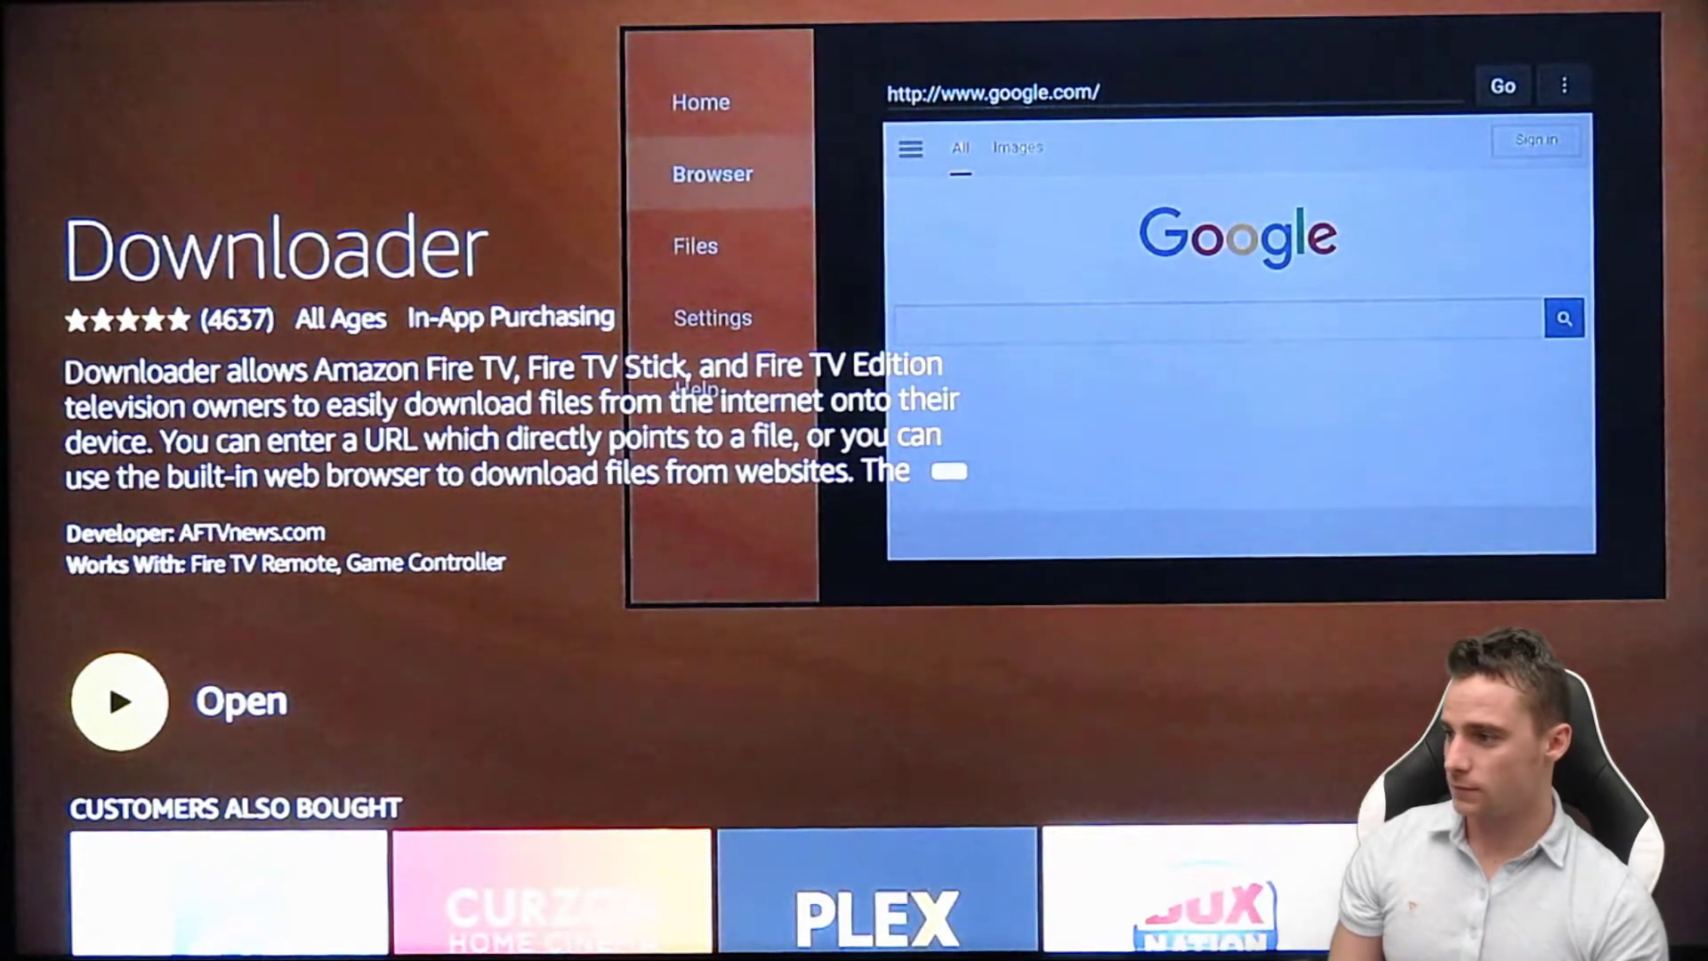
- Launch Downloader and dismiss its update notes to reach the URL field
key(Return)
key(Return)
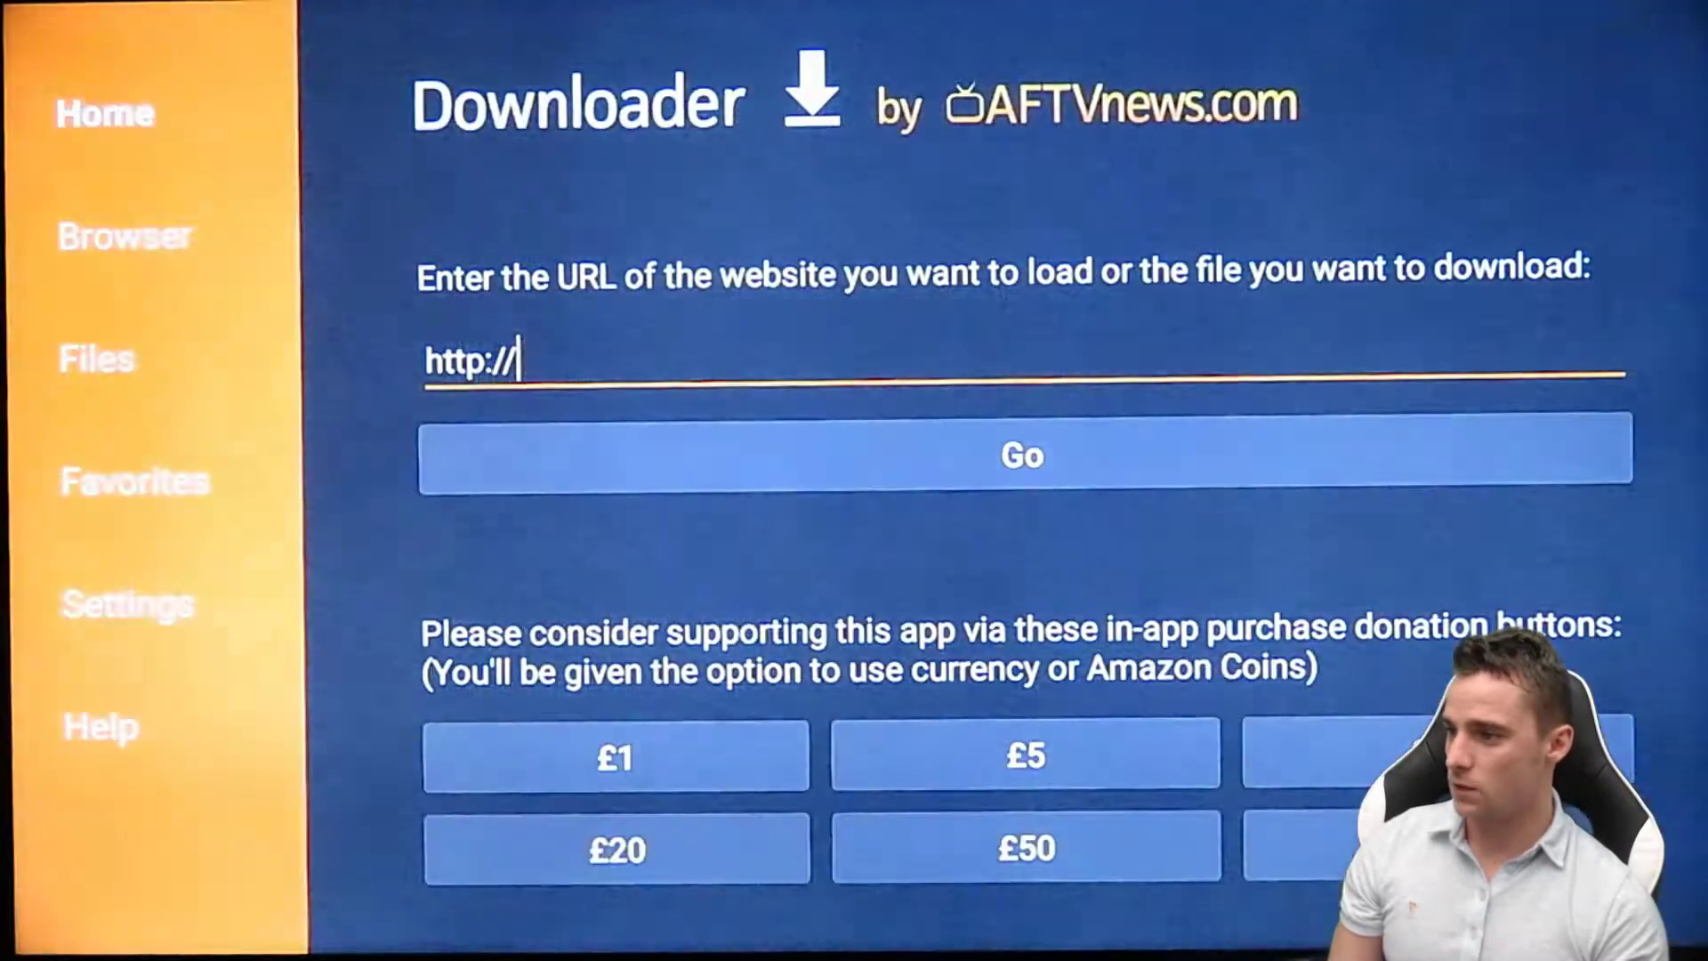
key(Return)
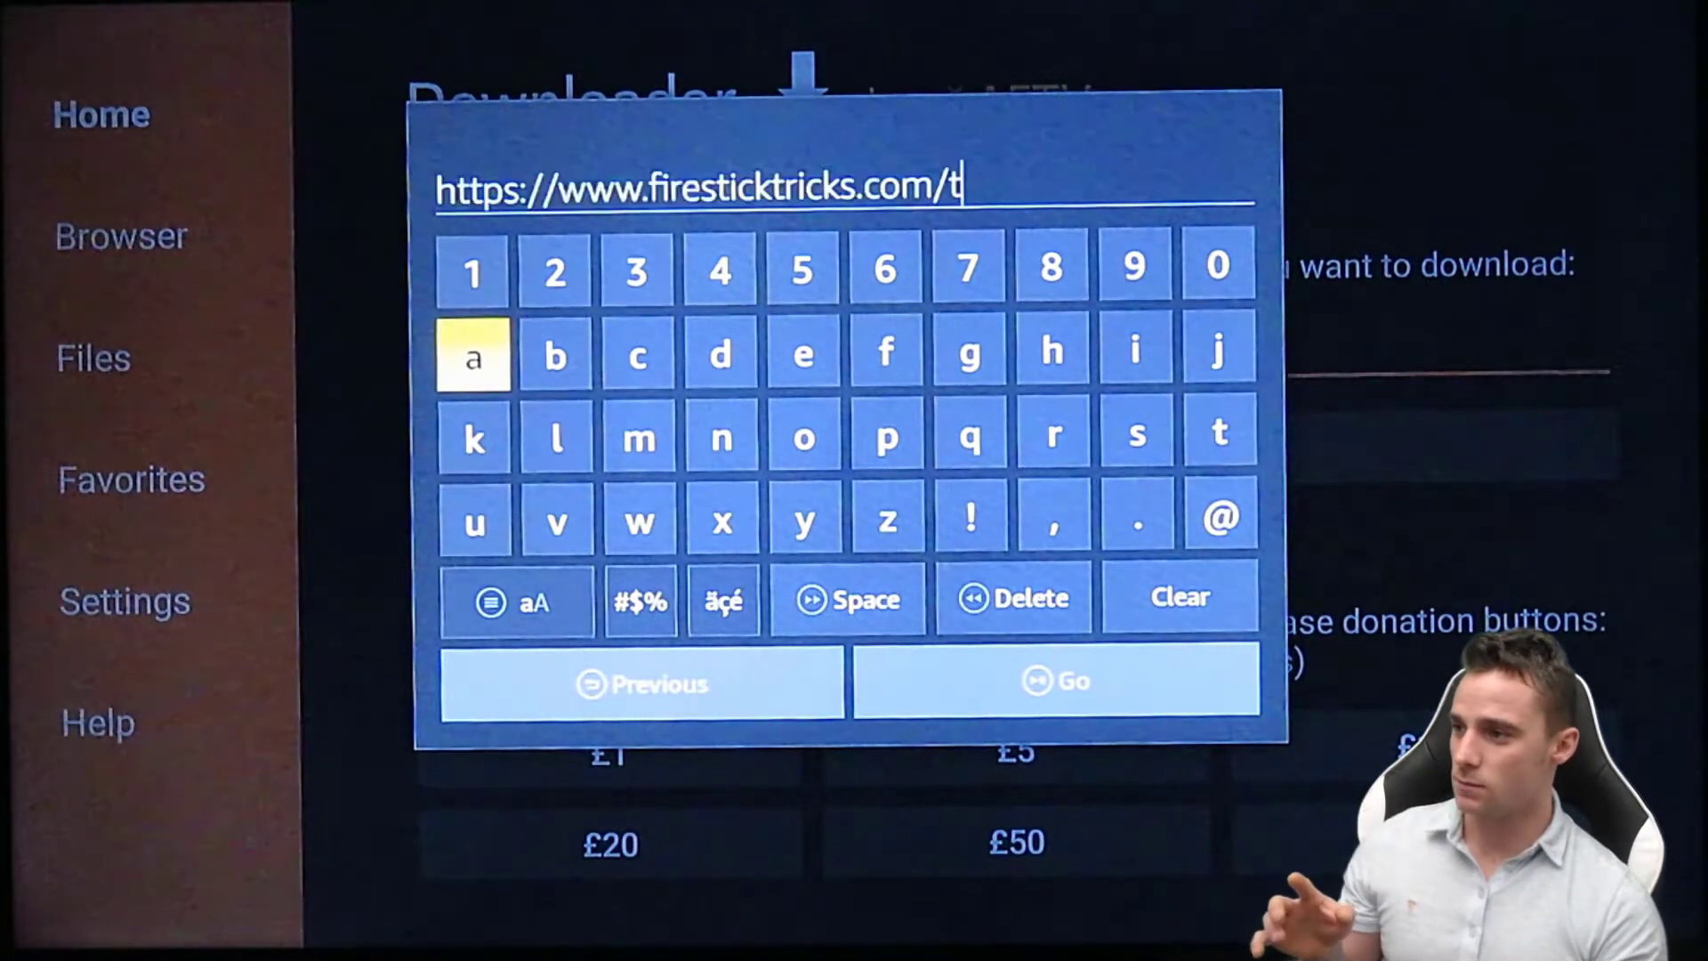
mouse_move(452, 824)
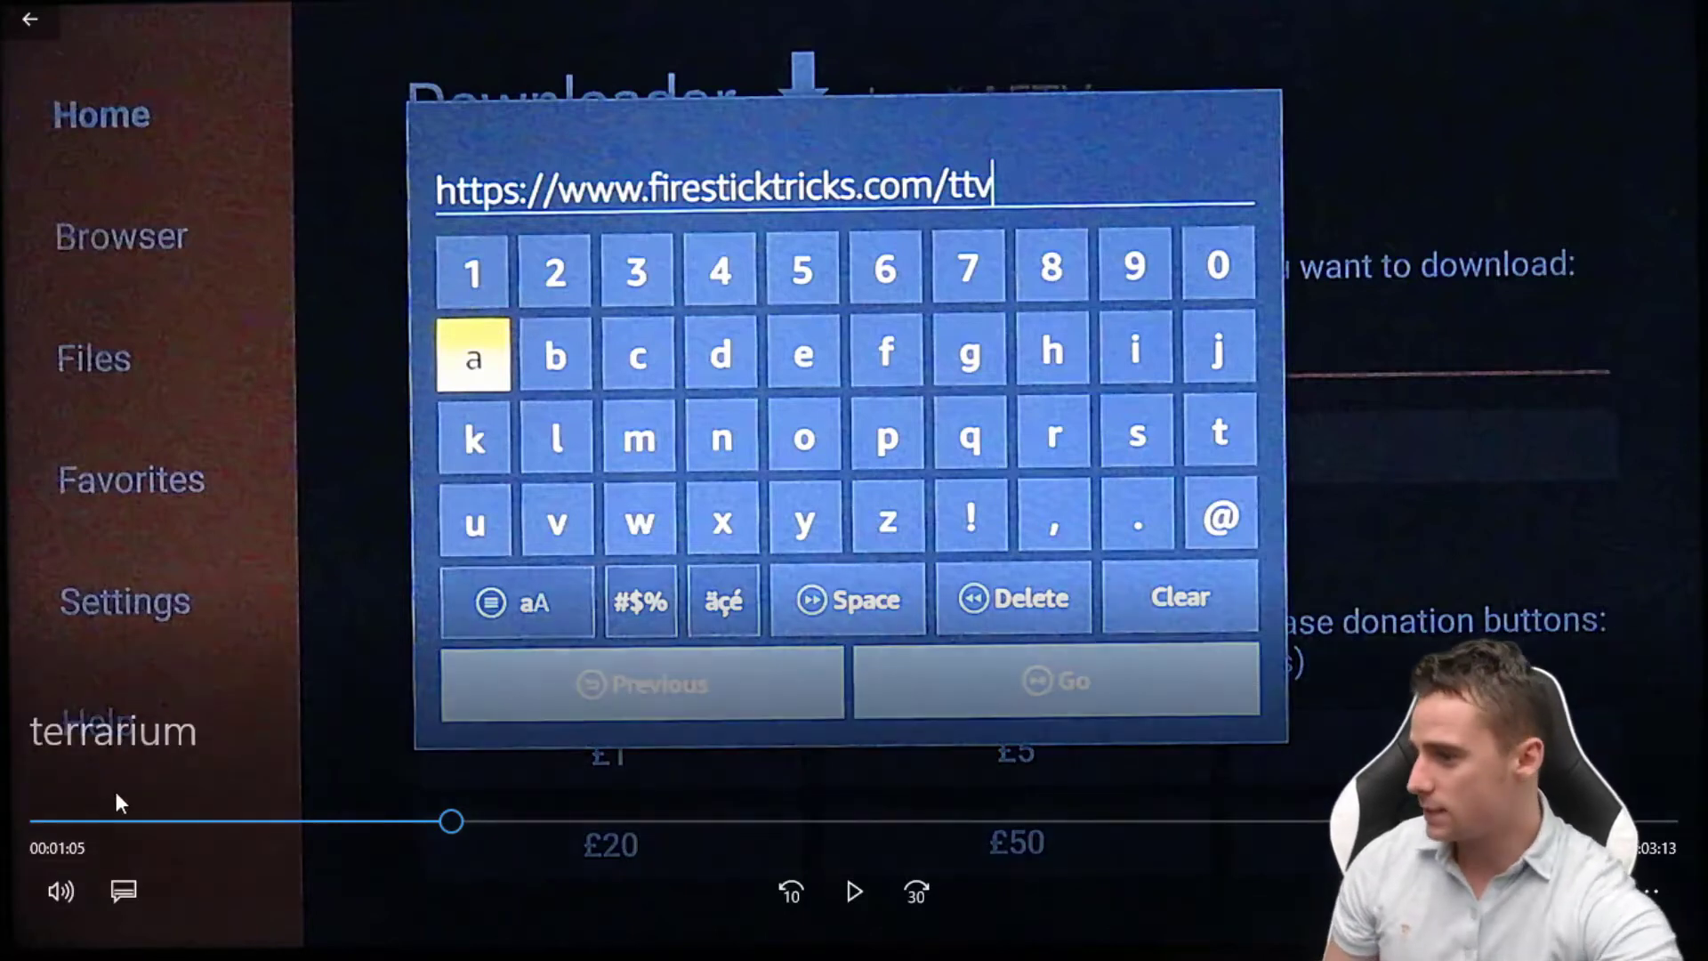
- Download the 23.6 MB Terrarium TV file from the entered address and start its installer
click(841, 891)
mouse_move(862, 812)
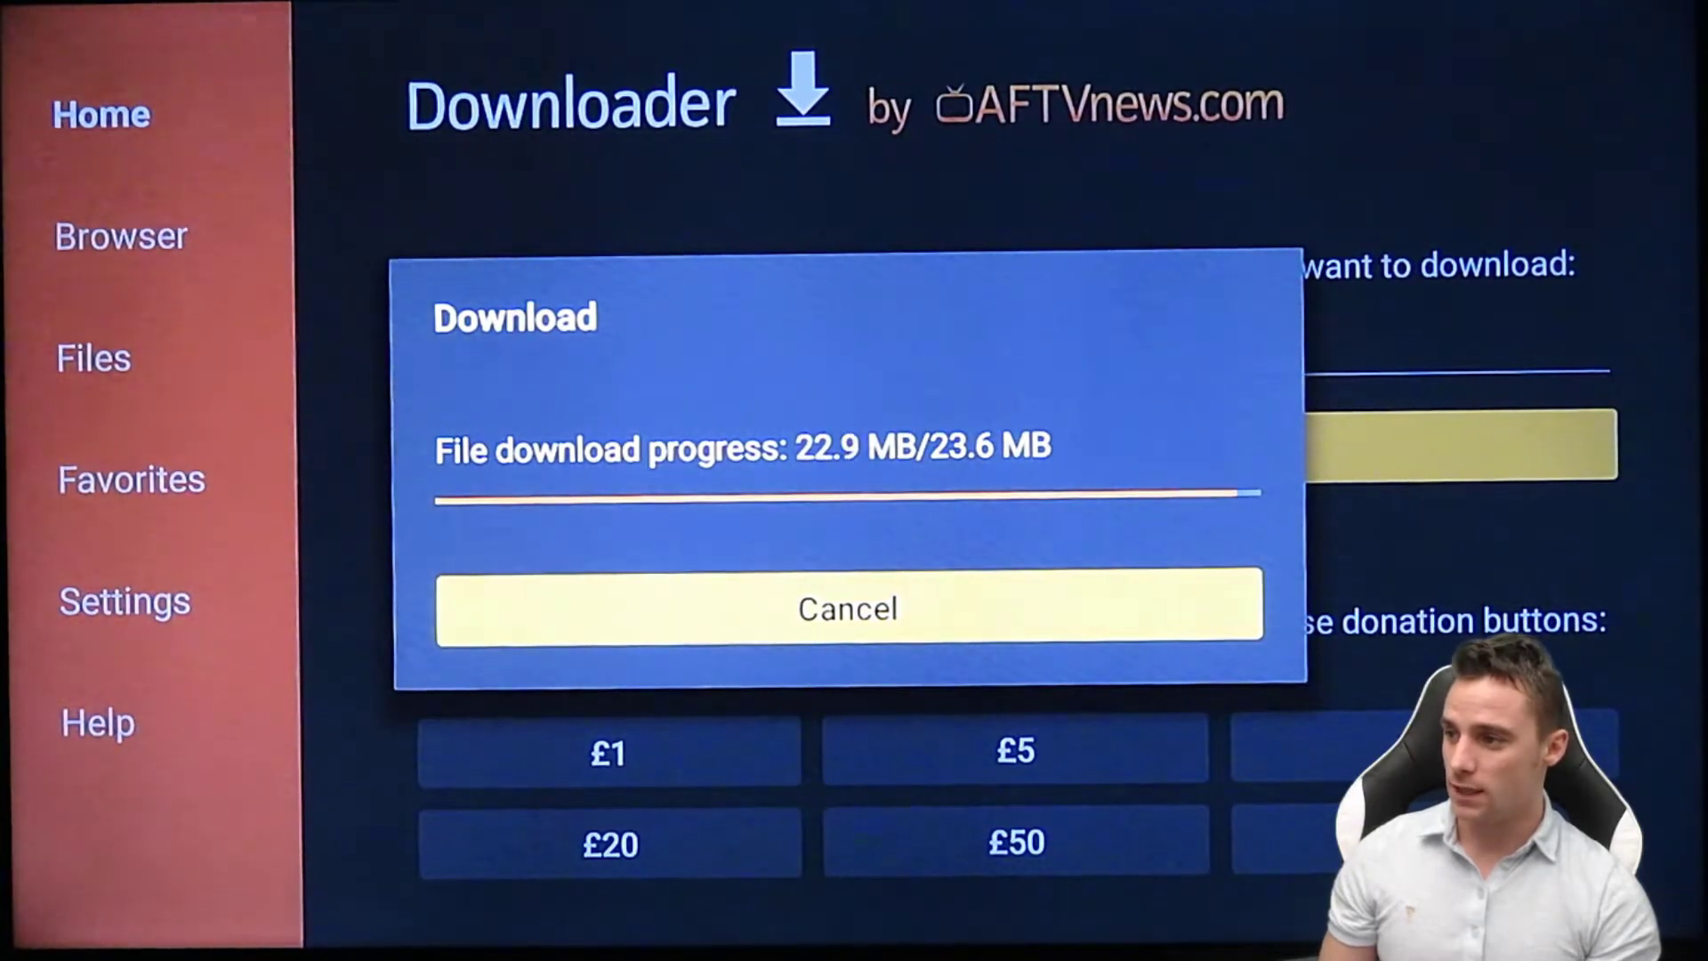
key(Return)
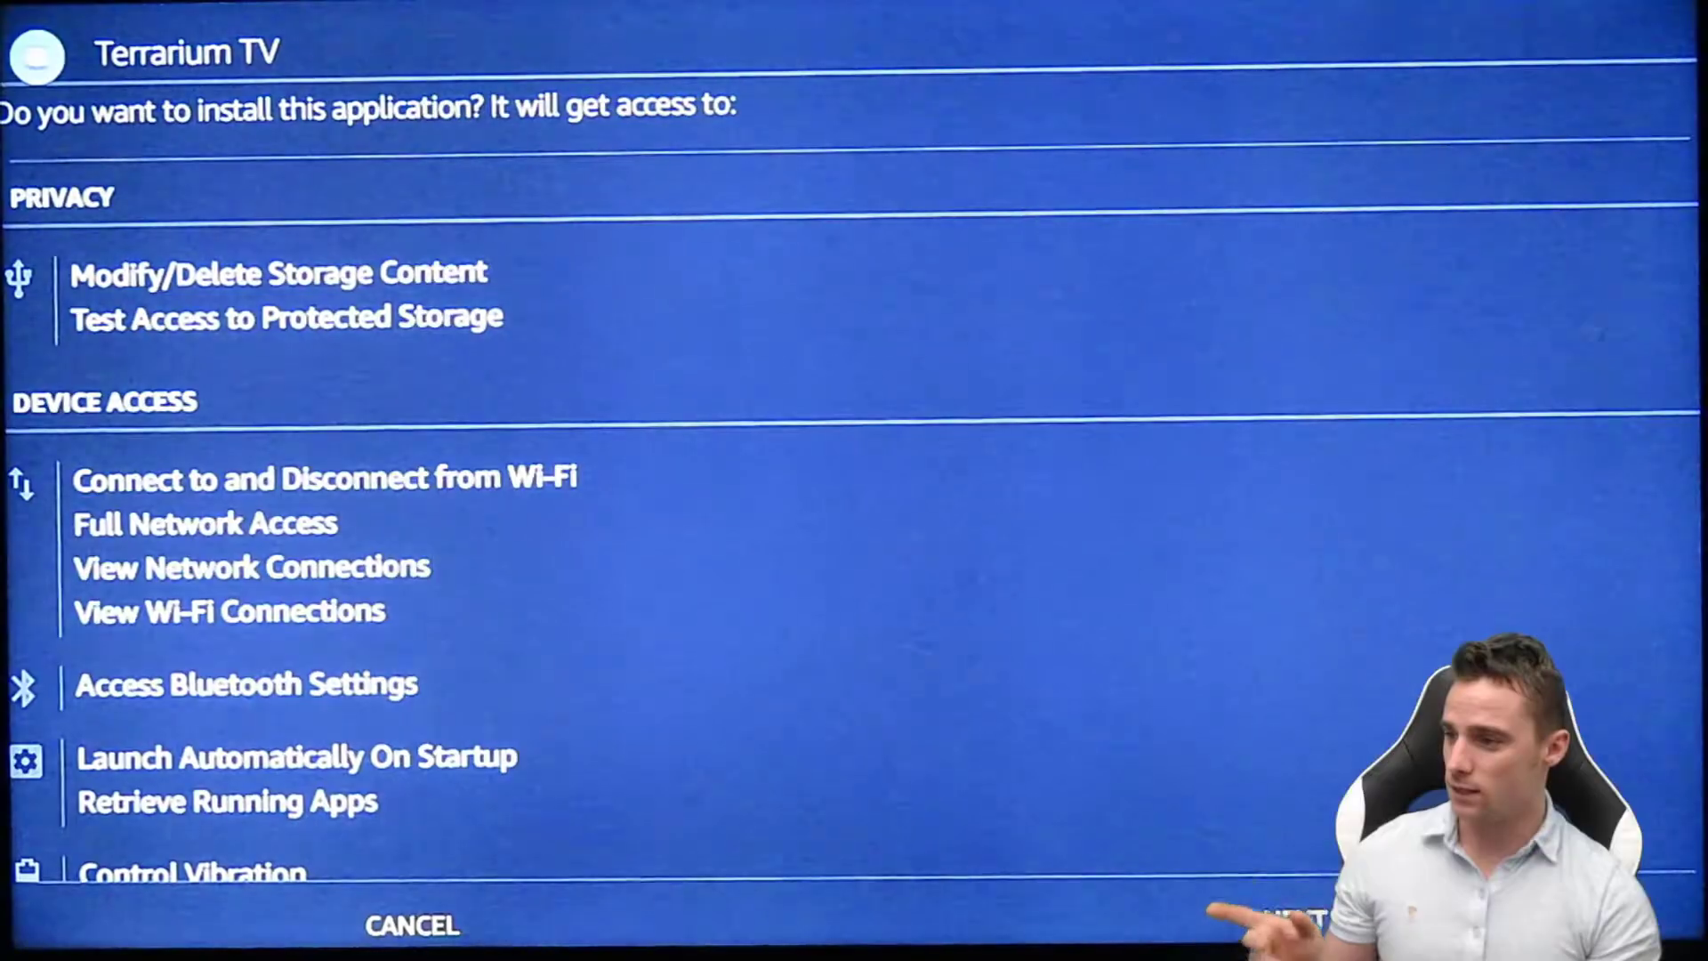
- Confirm the Terrarium TV installation, then return Home and launch Aptoide TV
key(Down)
key(Down)
key(Right)
key(Return)
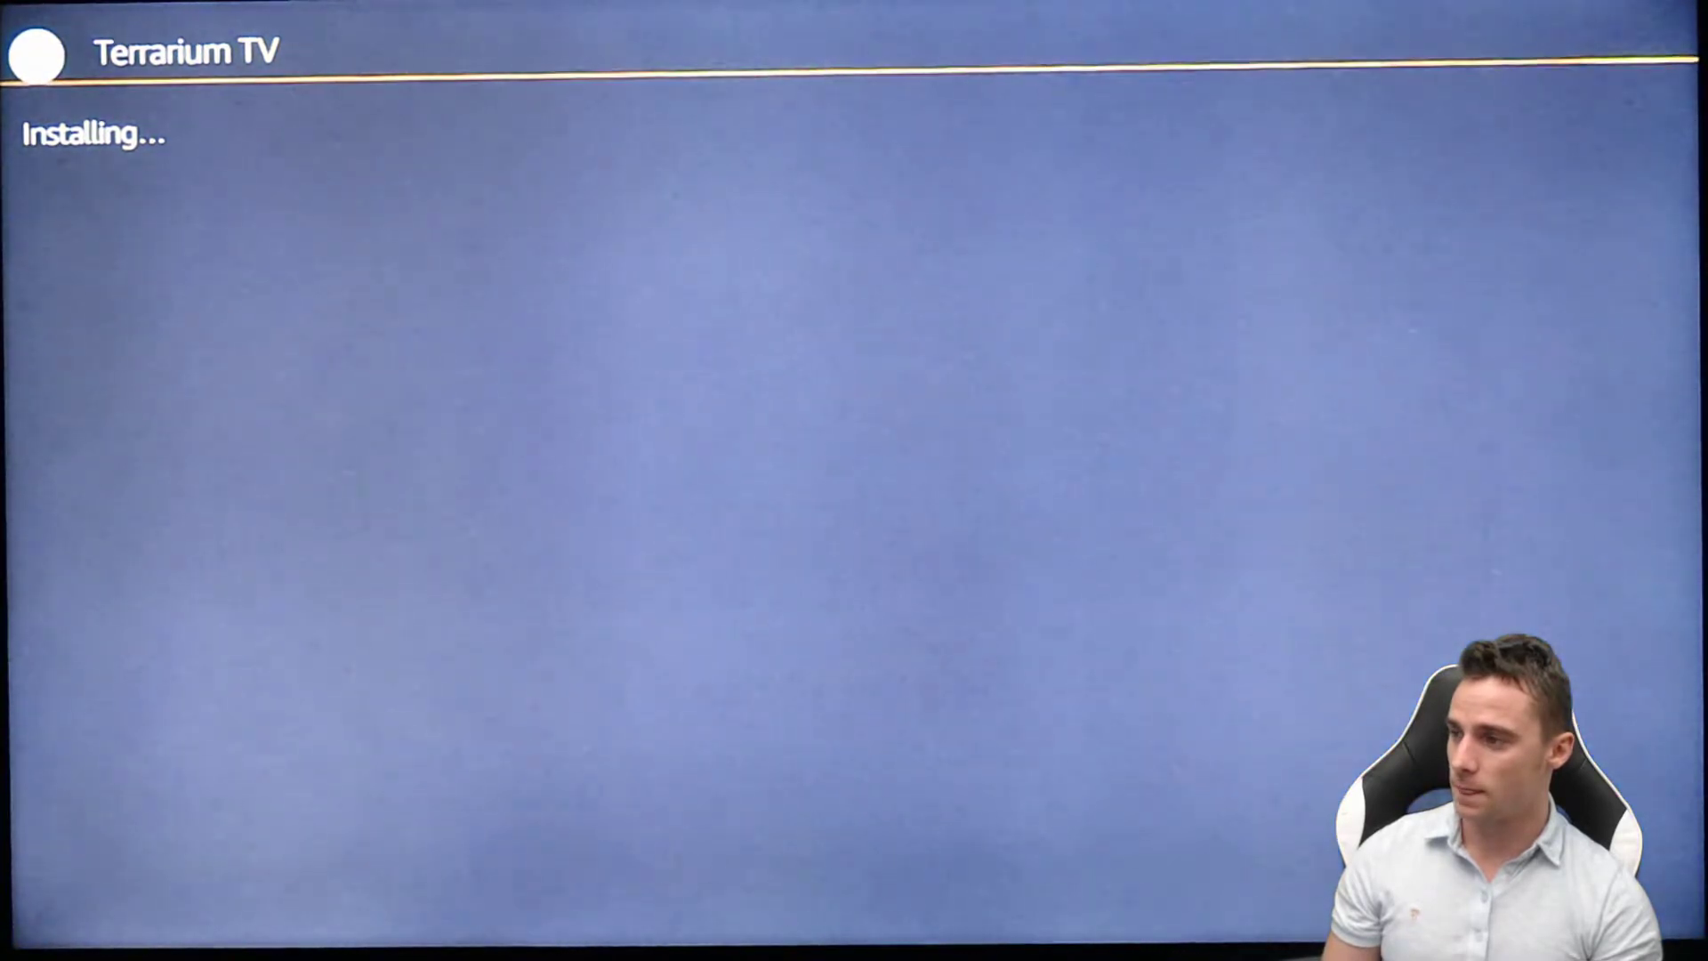
key(Home)
key(Return)
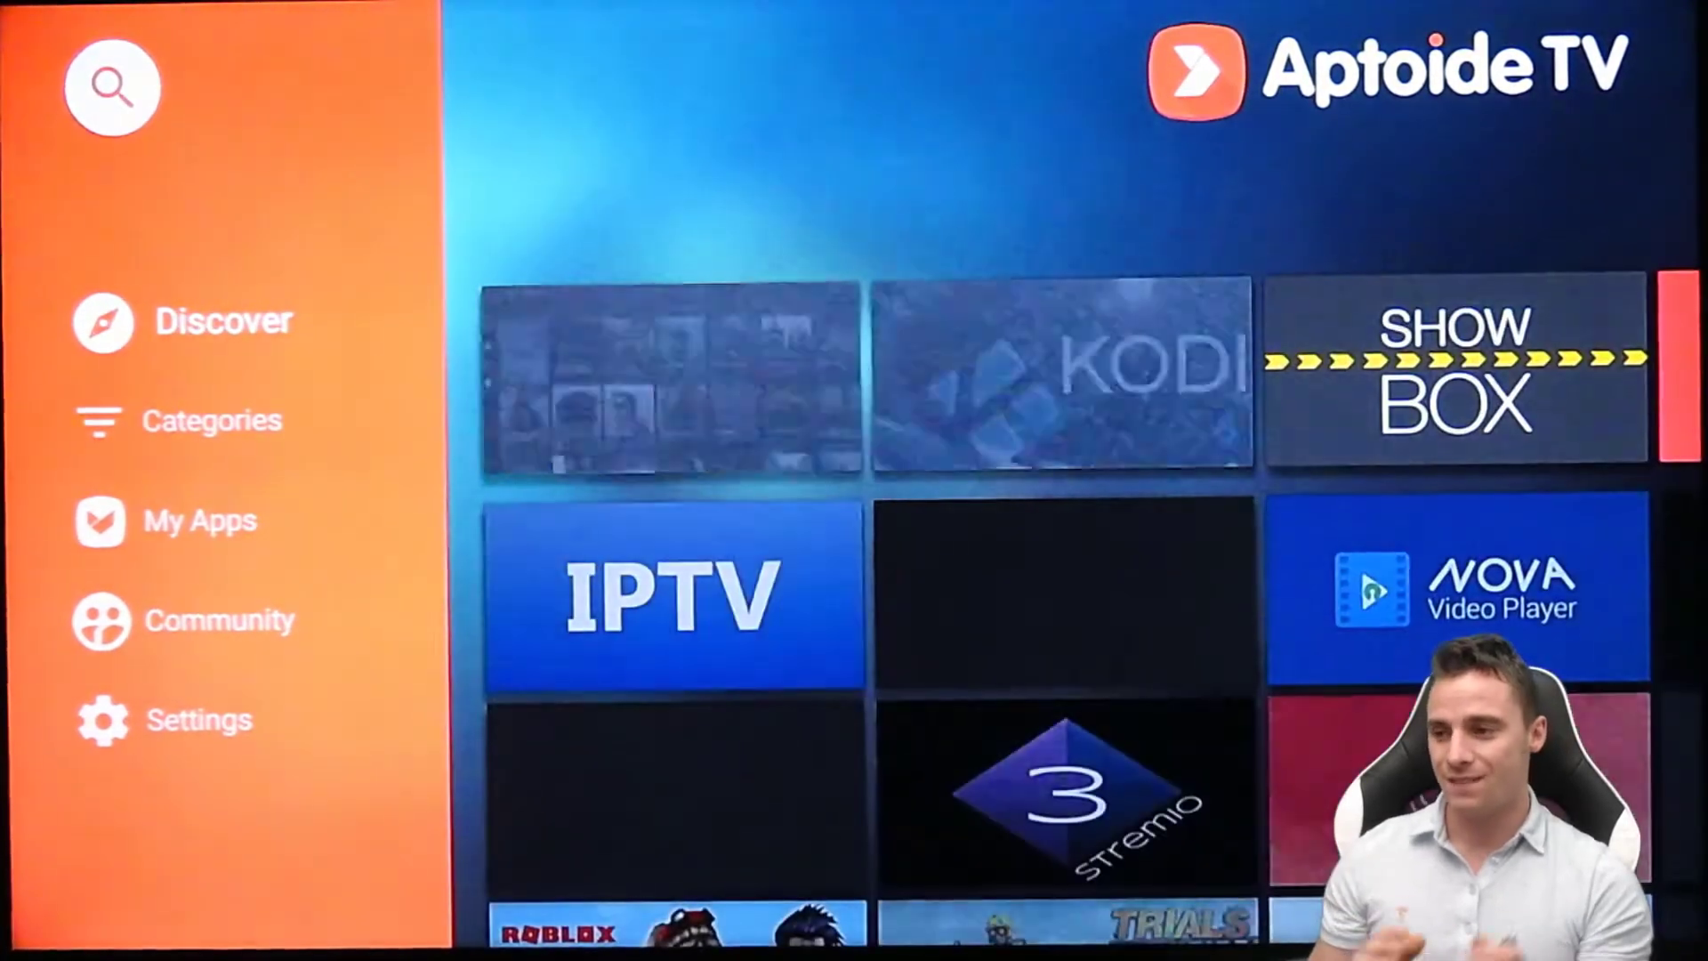
- Find MX Player Codec (ARMv7 NEON) in Top Apps and install version 1.10.25
key(Right)
key(Right)
key(Right)
key(Right)
key(Right)
key(Right)
key(Right)
key(Right)
mouse_move(1049, 770)
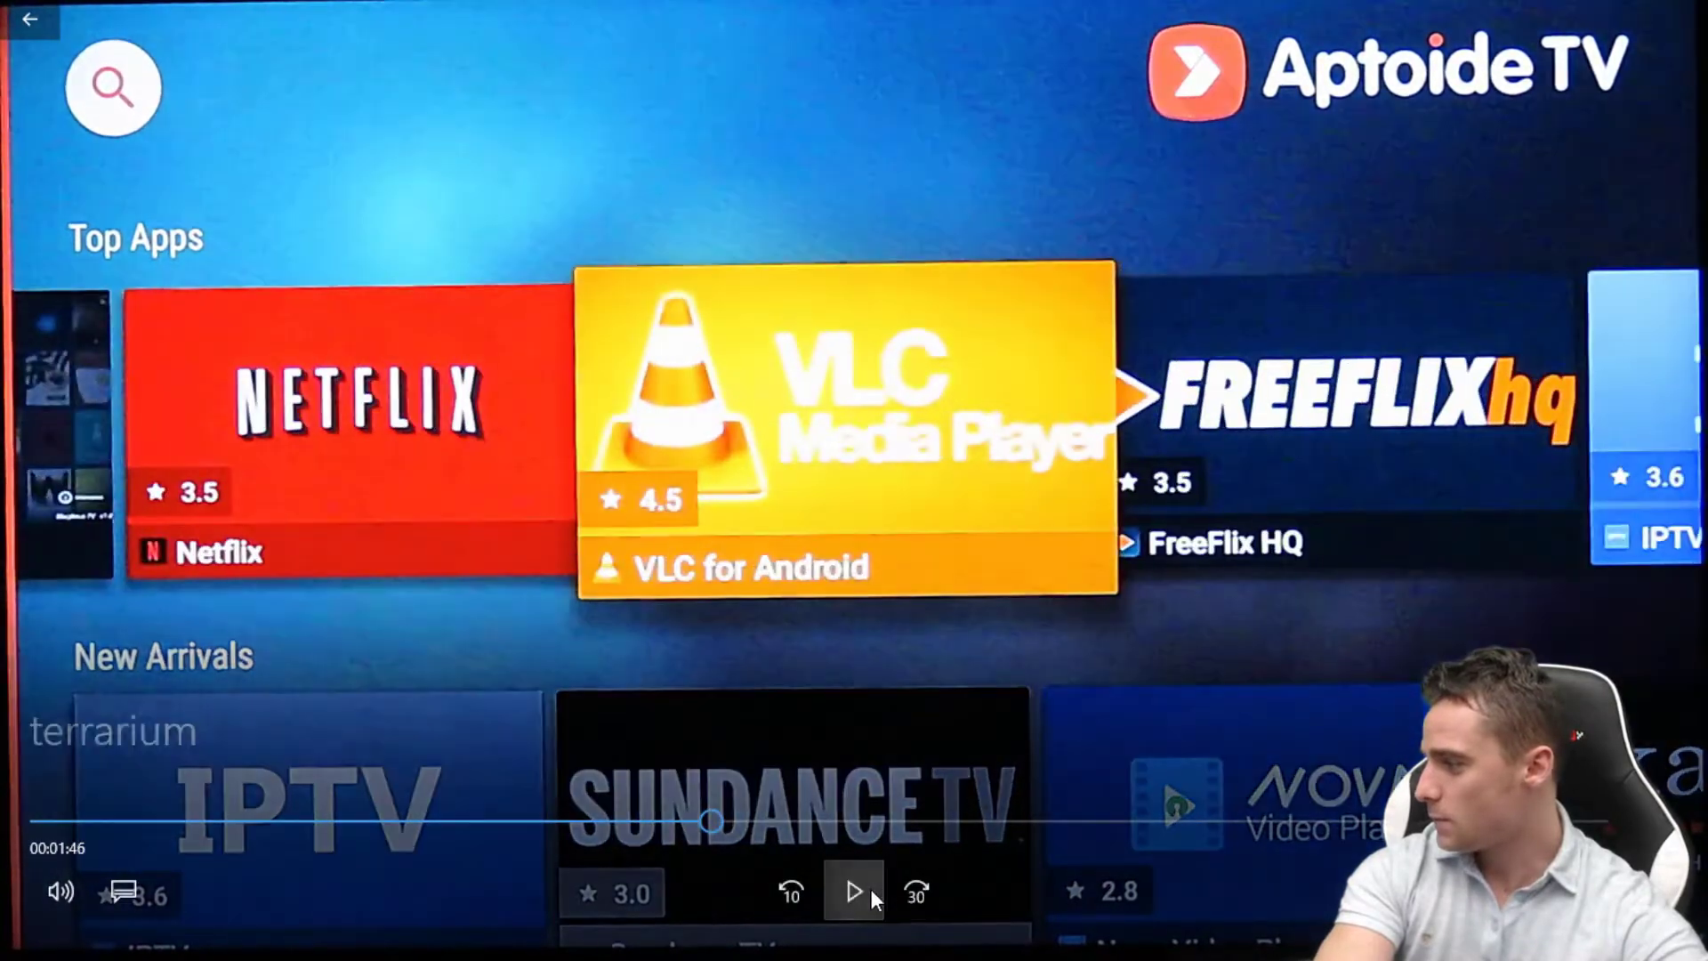
click(872, 889)
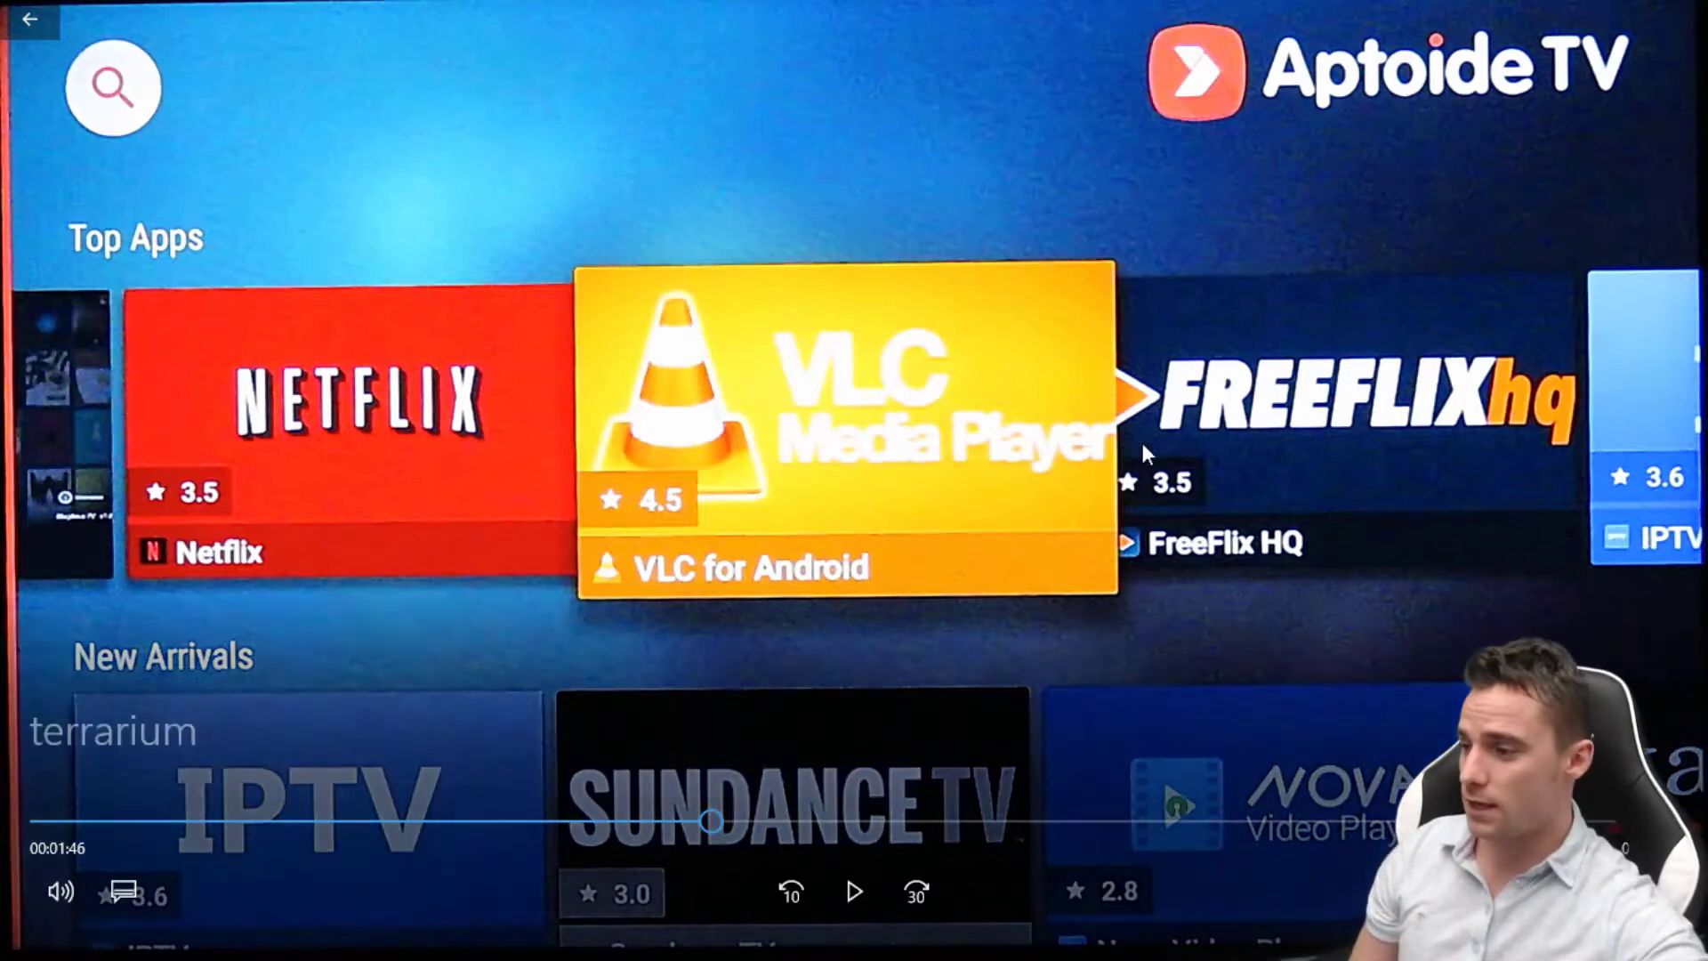
click(836, 887)
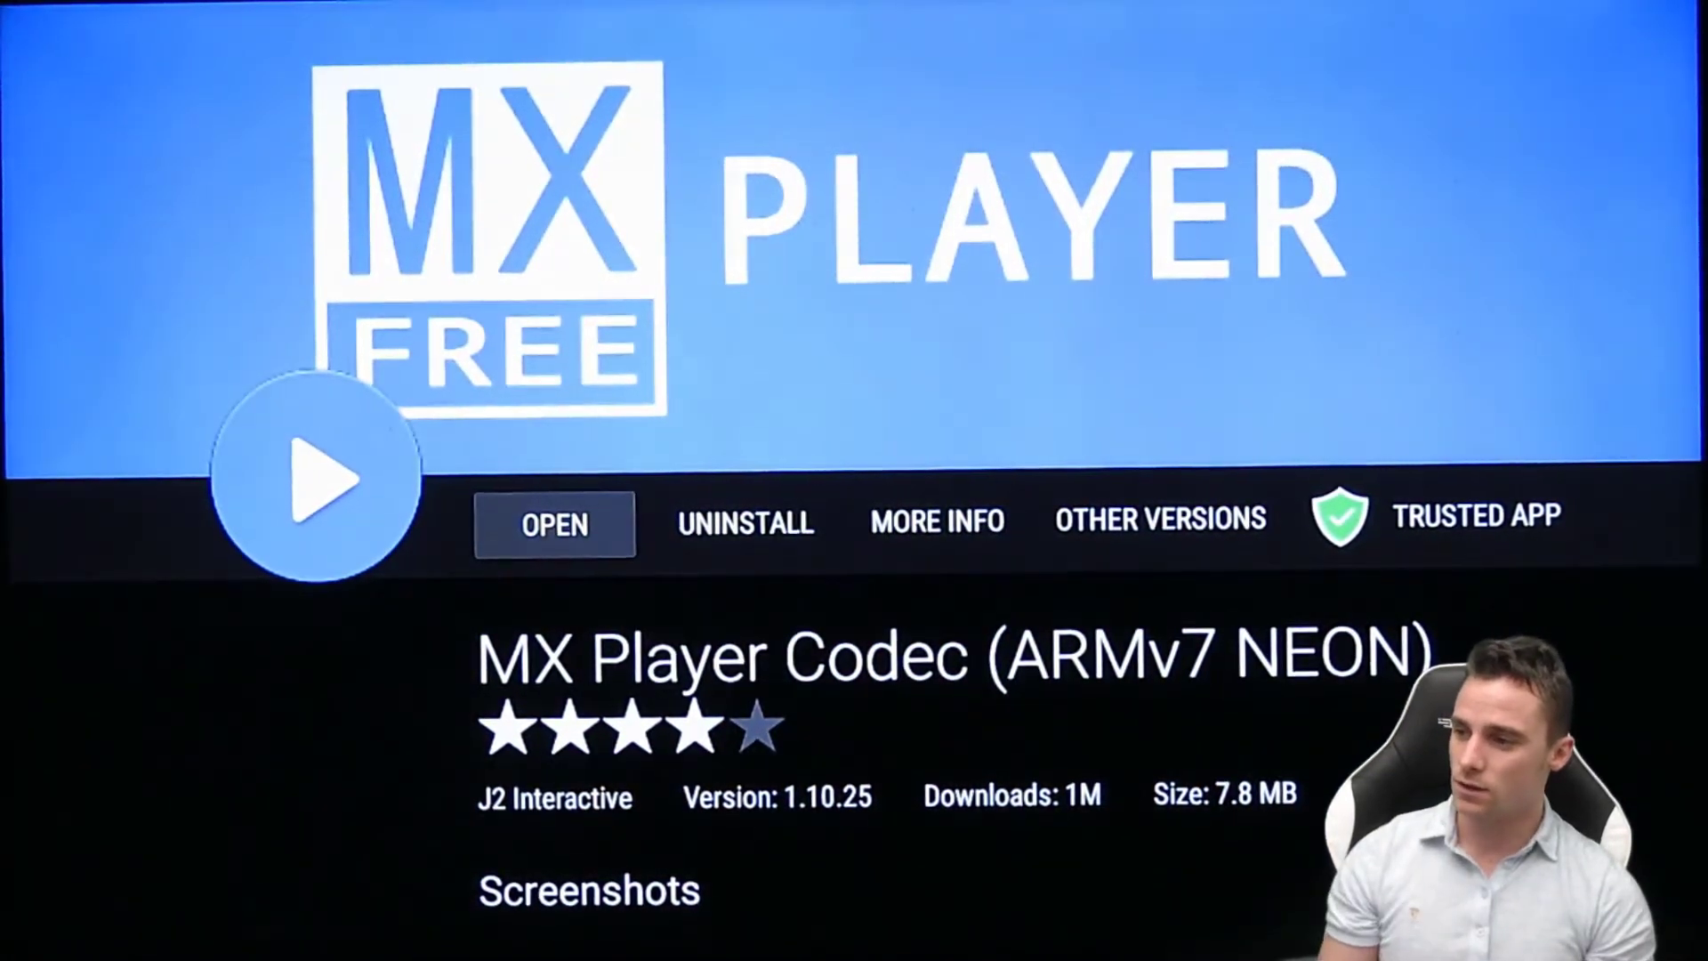
- Launch Terrarium TV, dismiss the changelog and accept the disclaimer
key(Return)
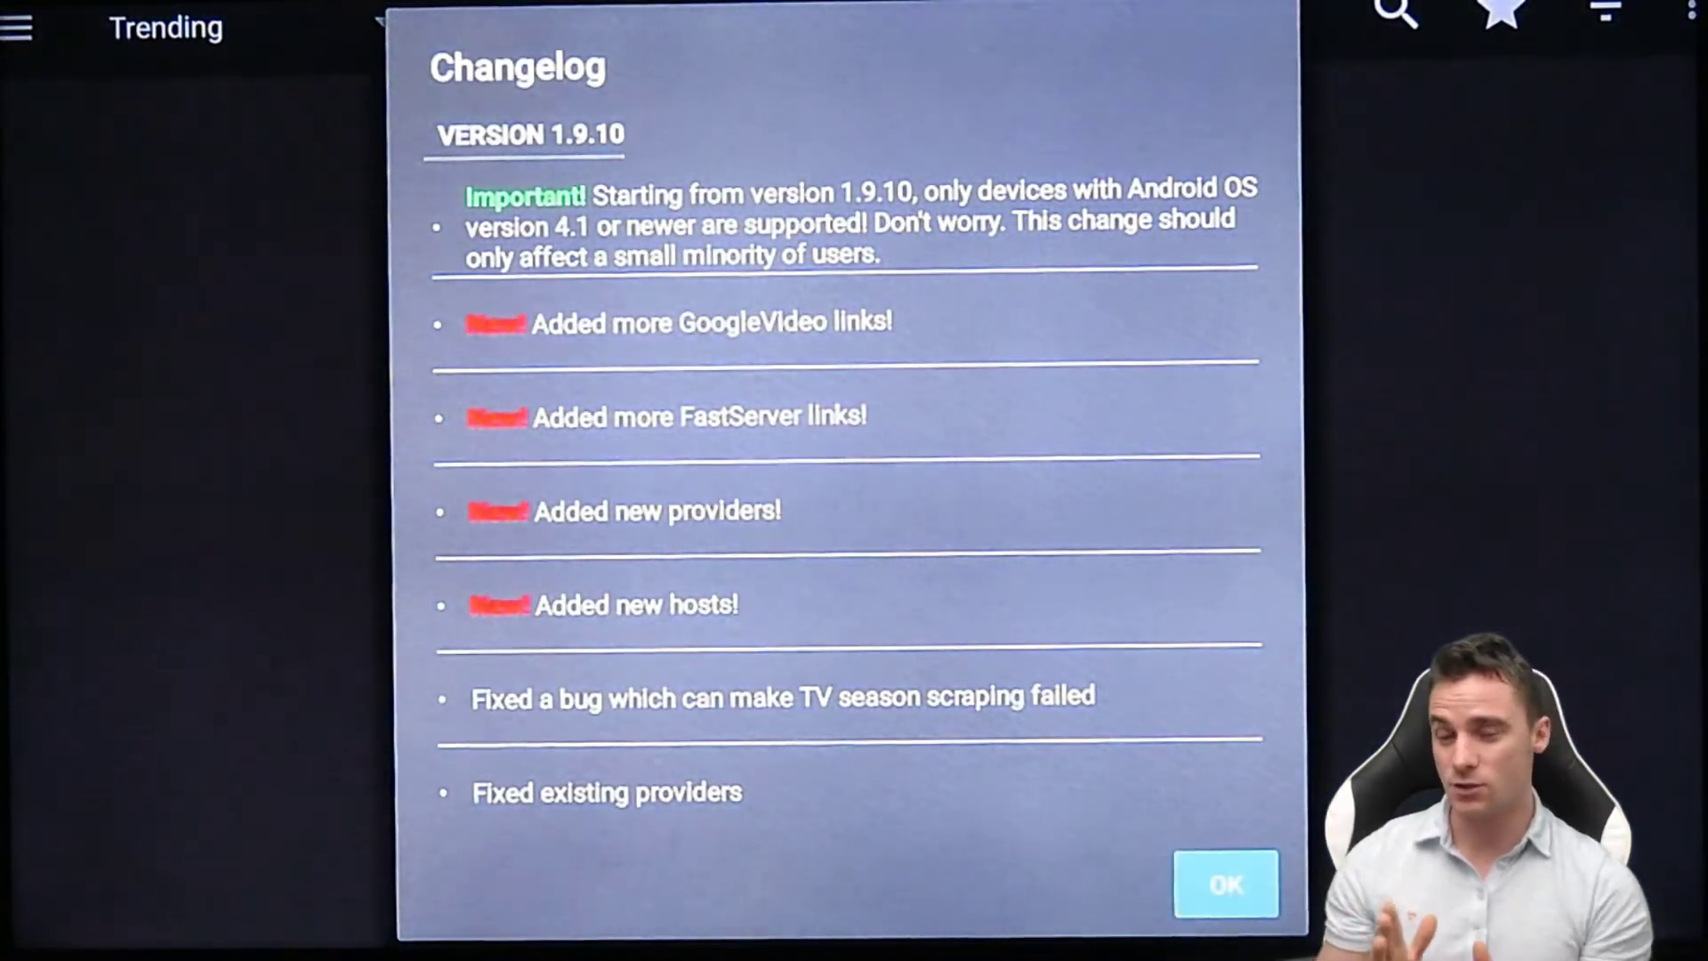
key(Return)
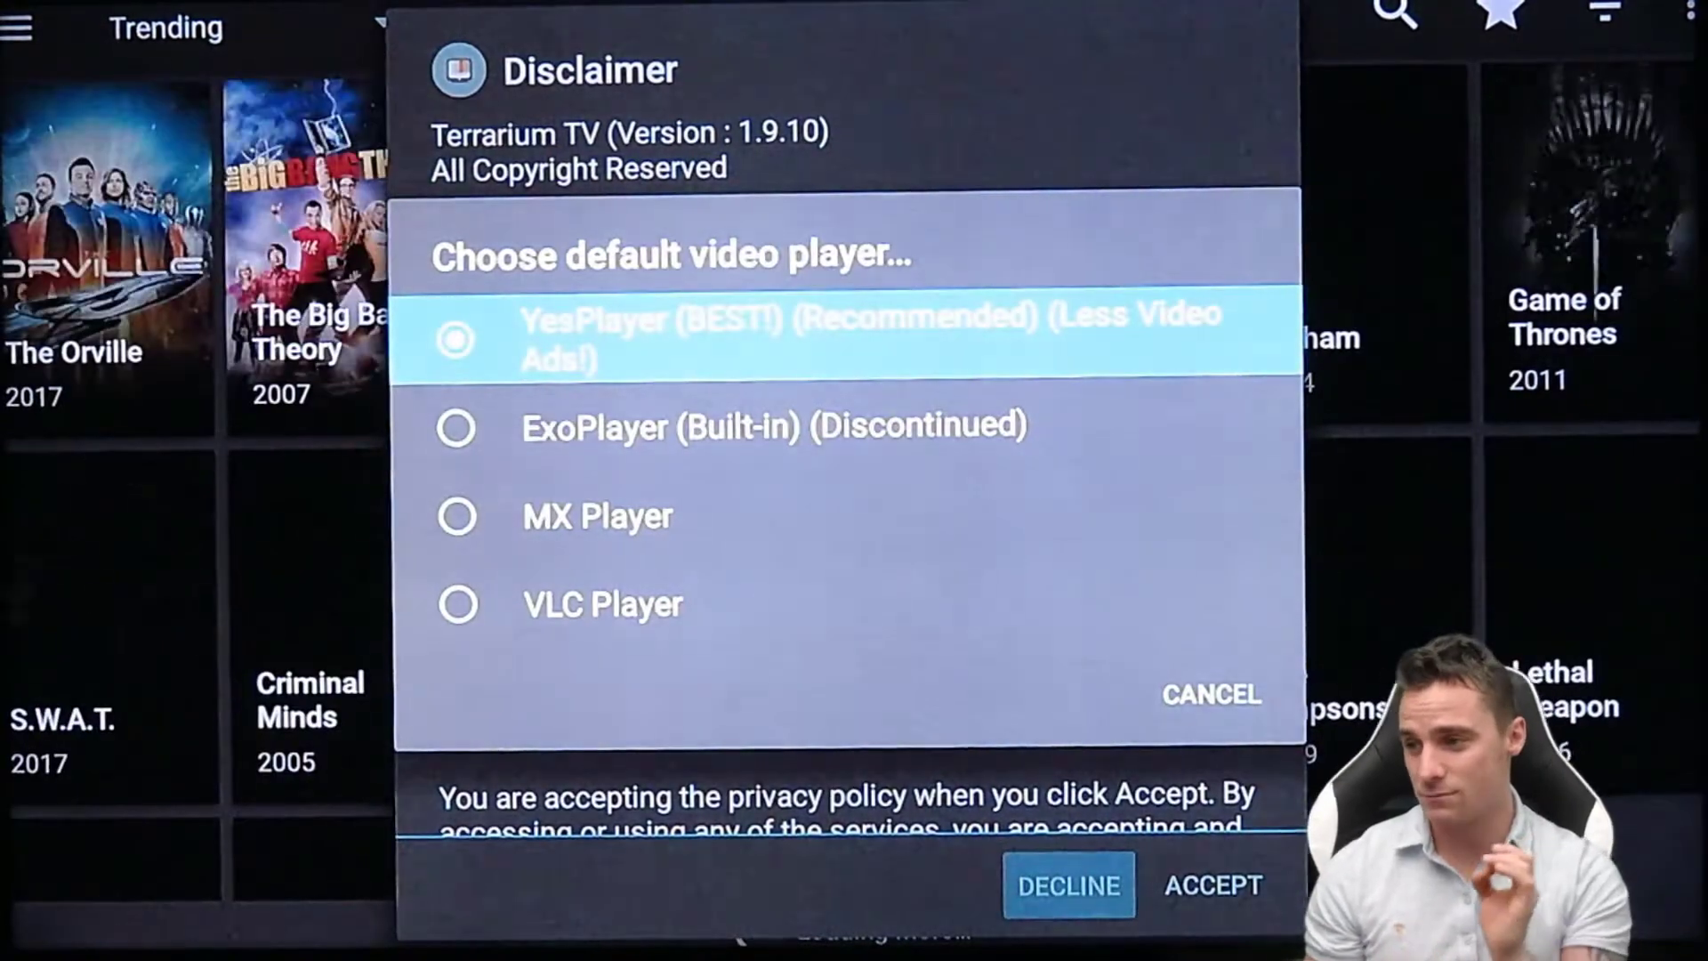
key(Down)
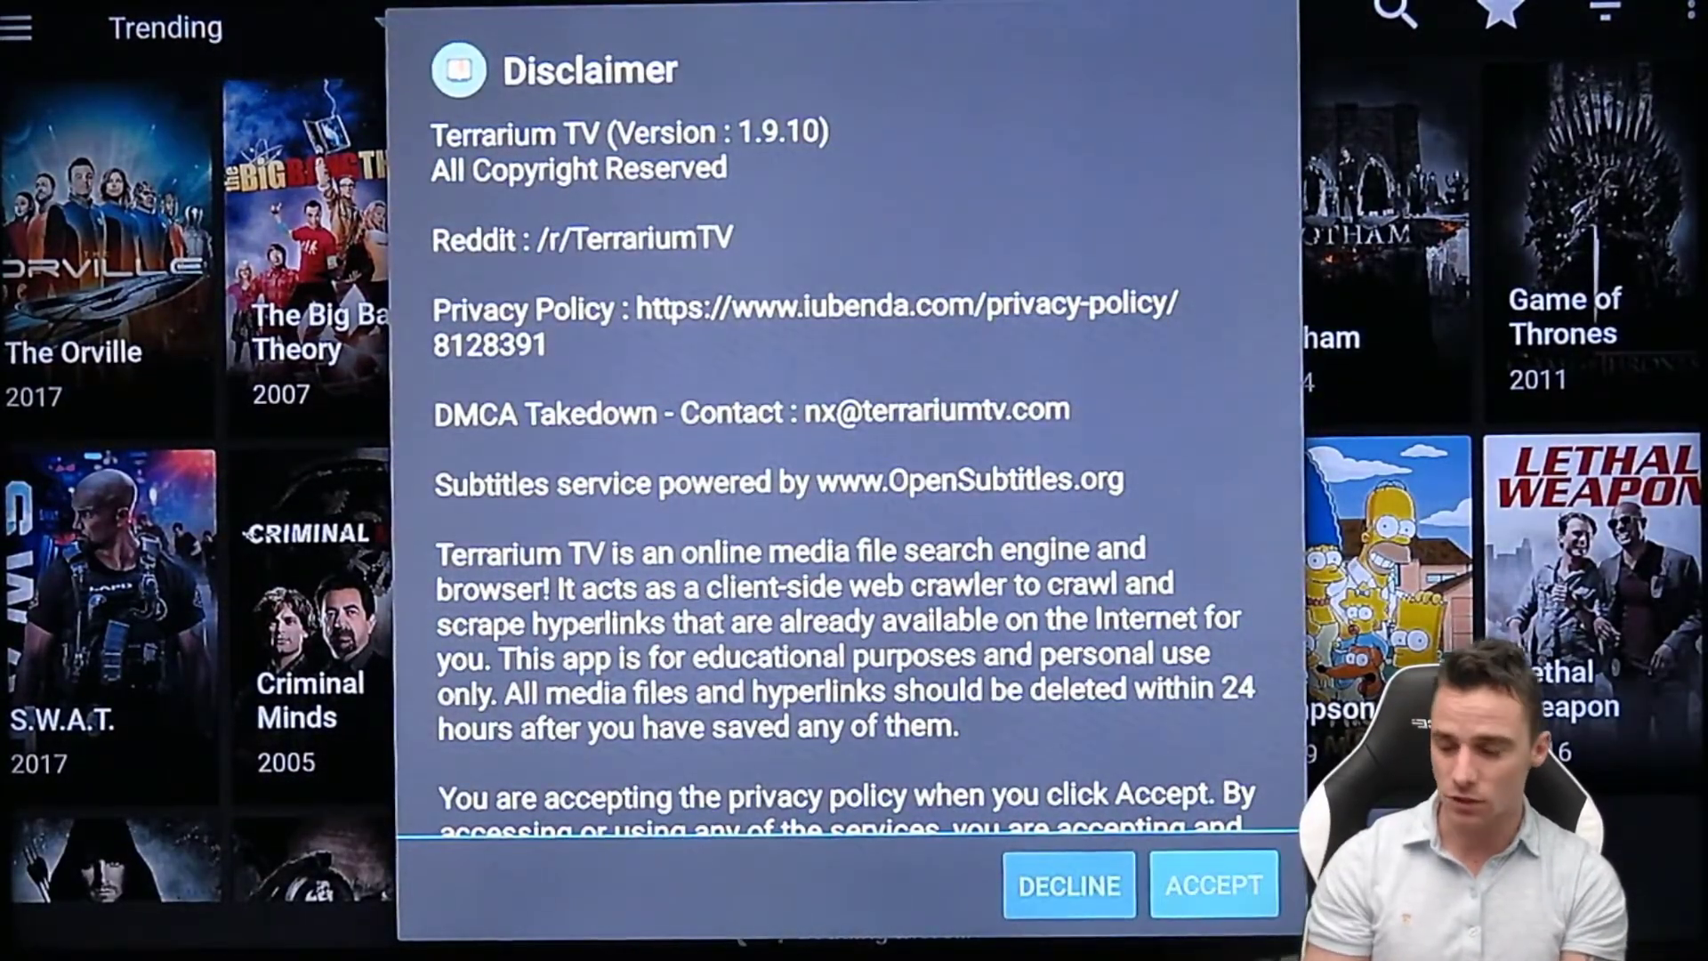
key(Return)
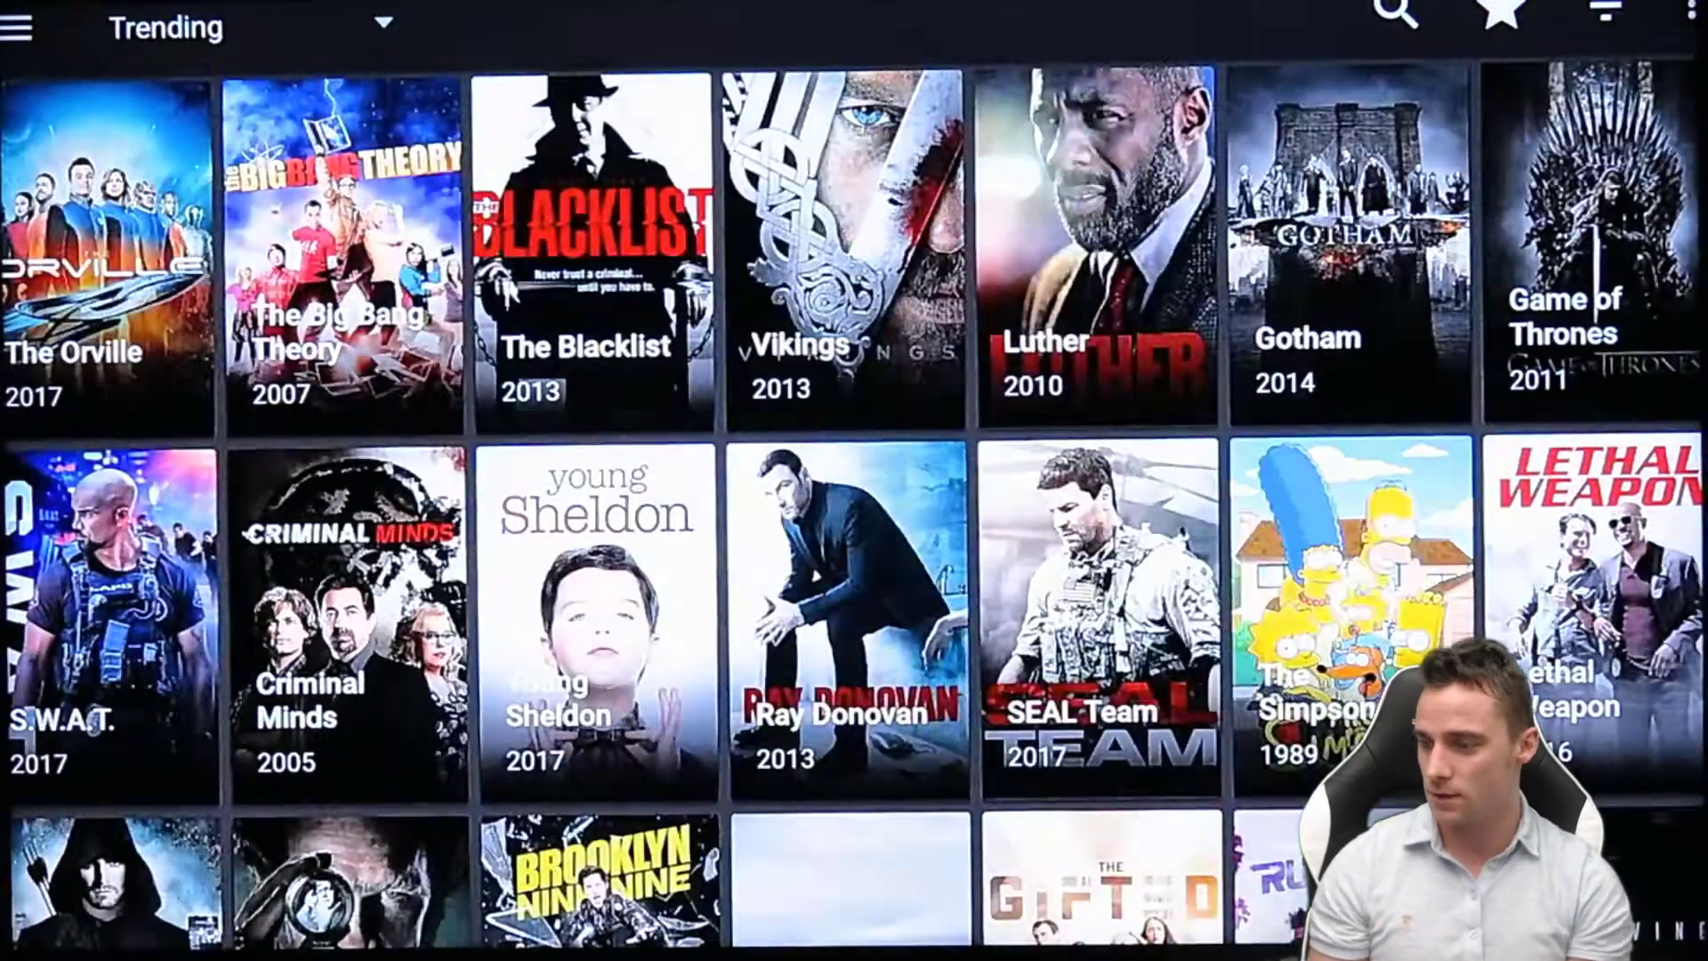
- Switch to Movies and open the Bird Box (2018) details page, dismissing the playback tip
key(Return)
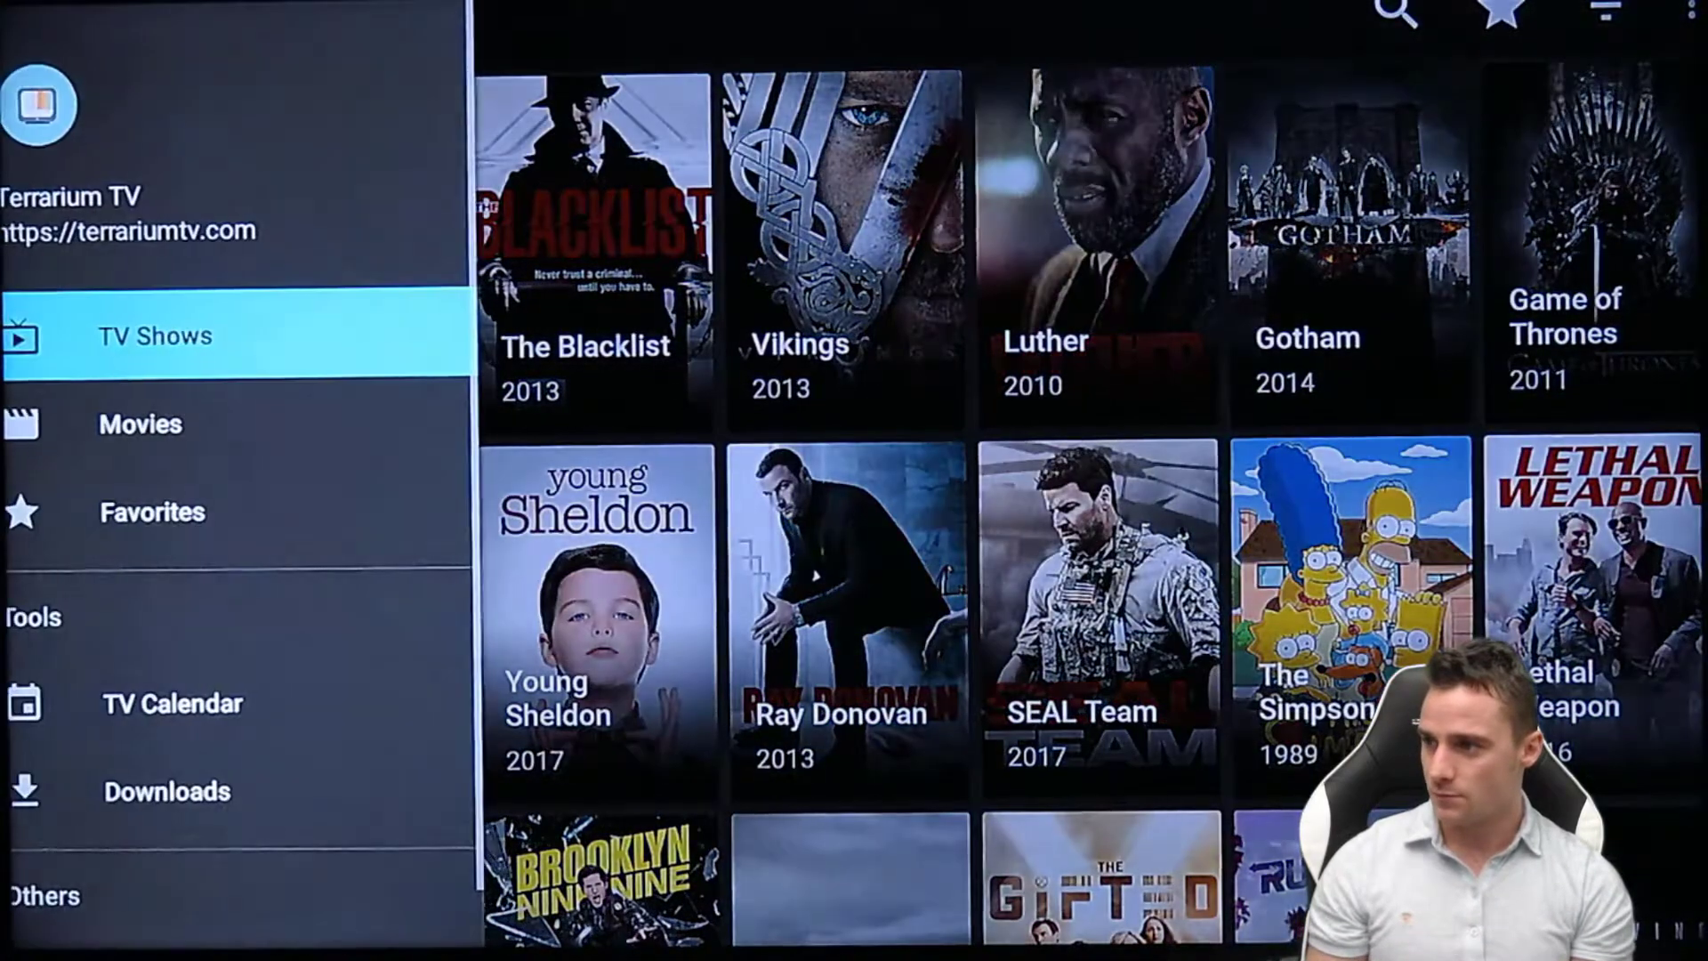
key(Return)
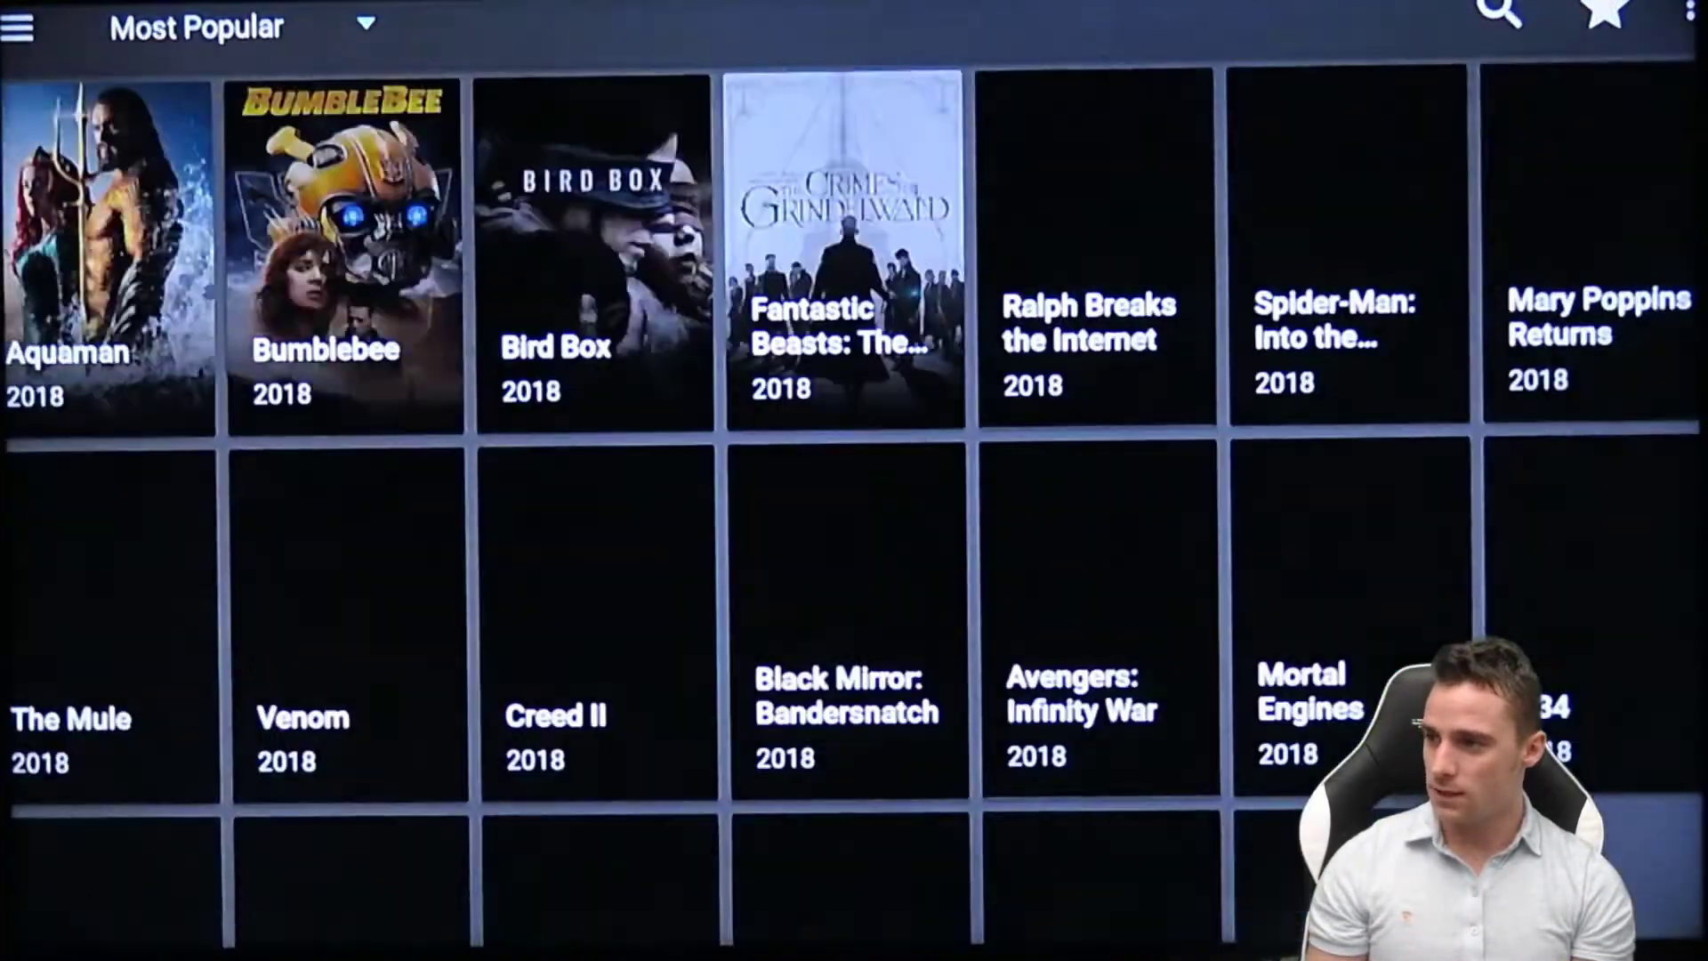
key(Right)
key(Right)
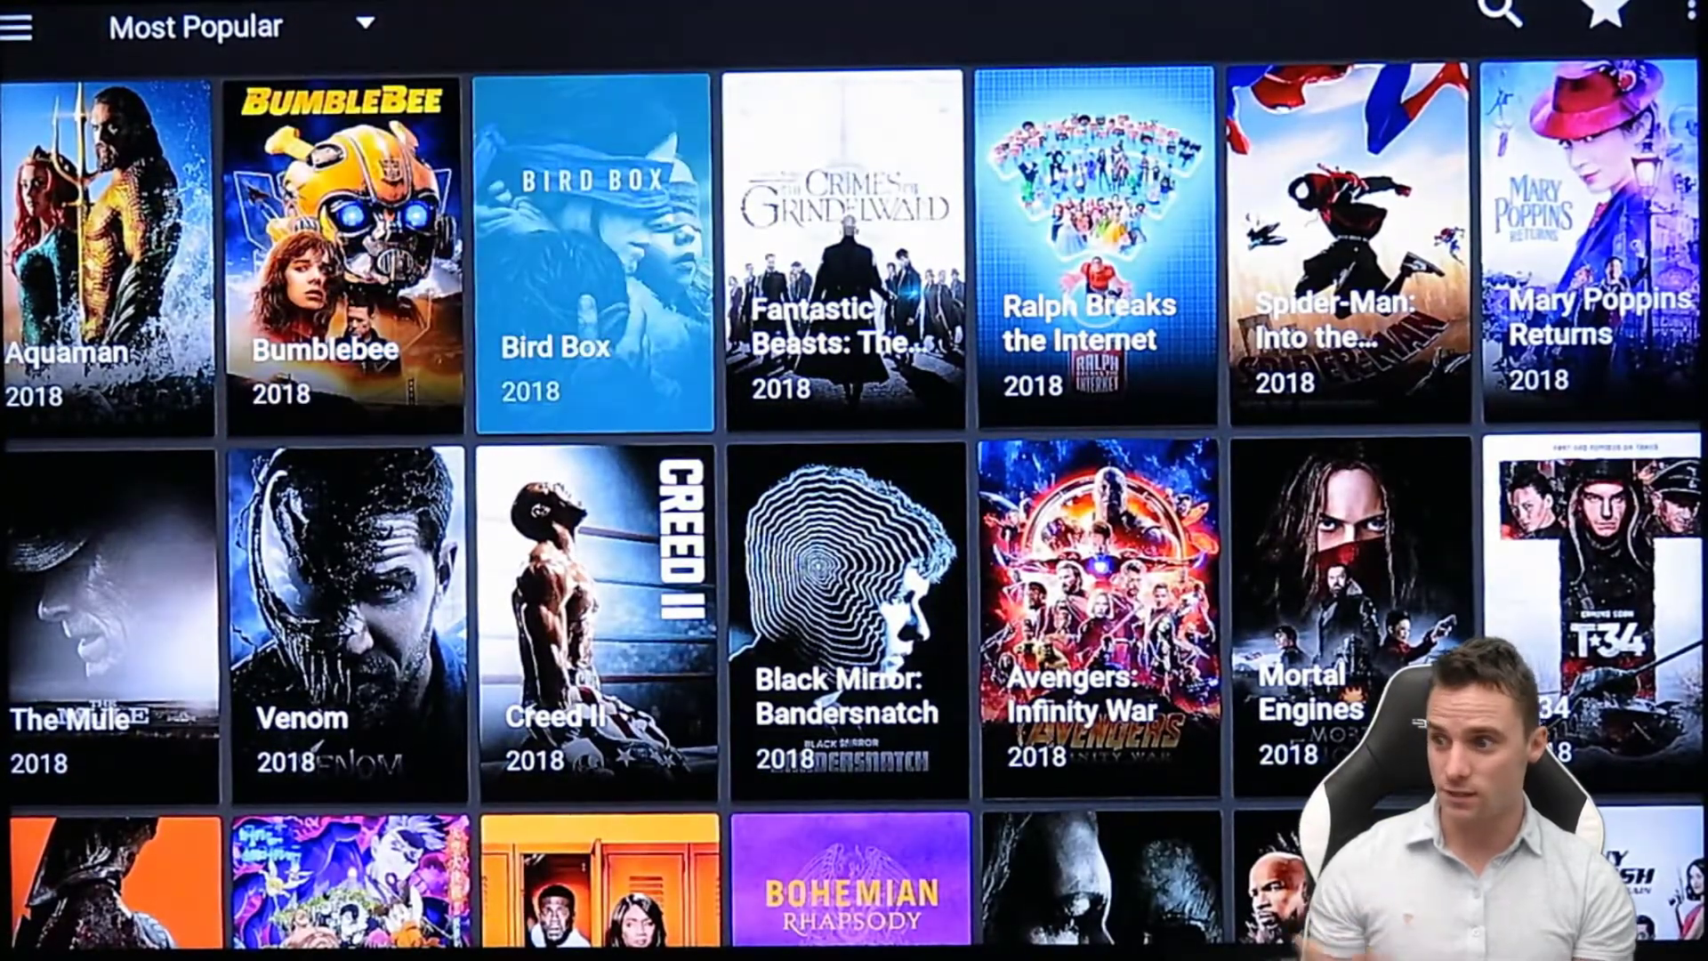
key(Return)
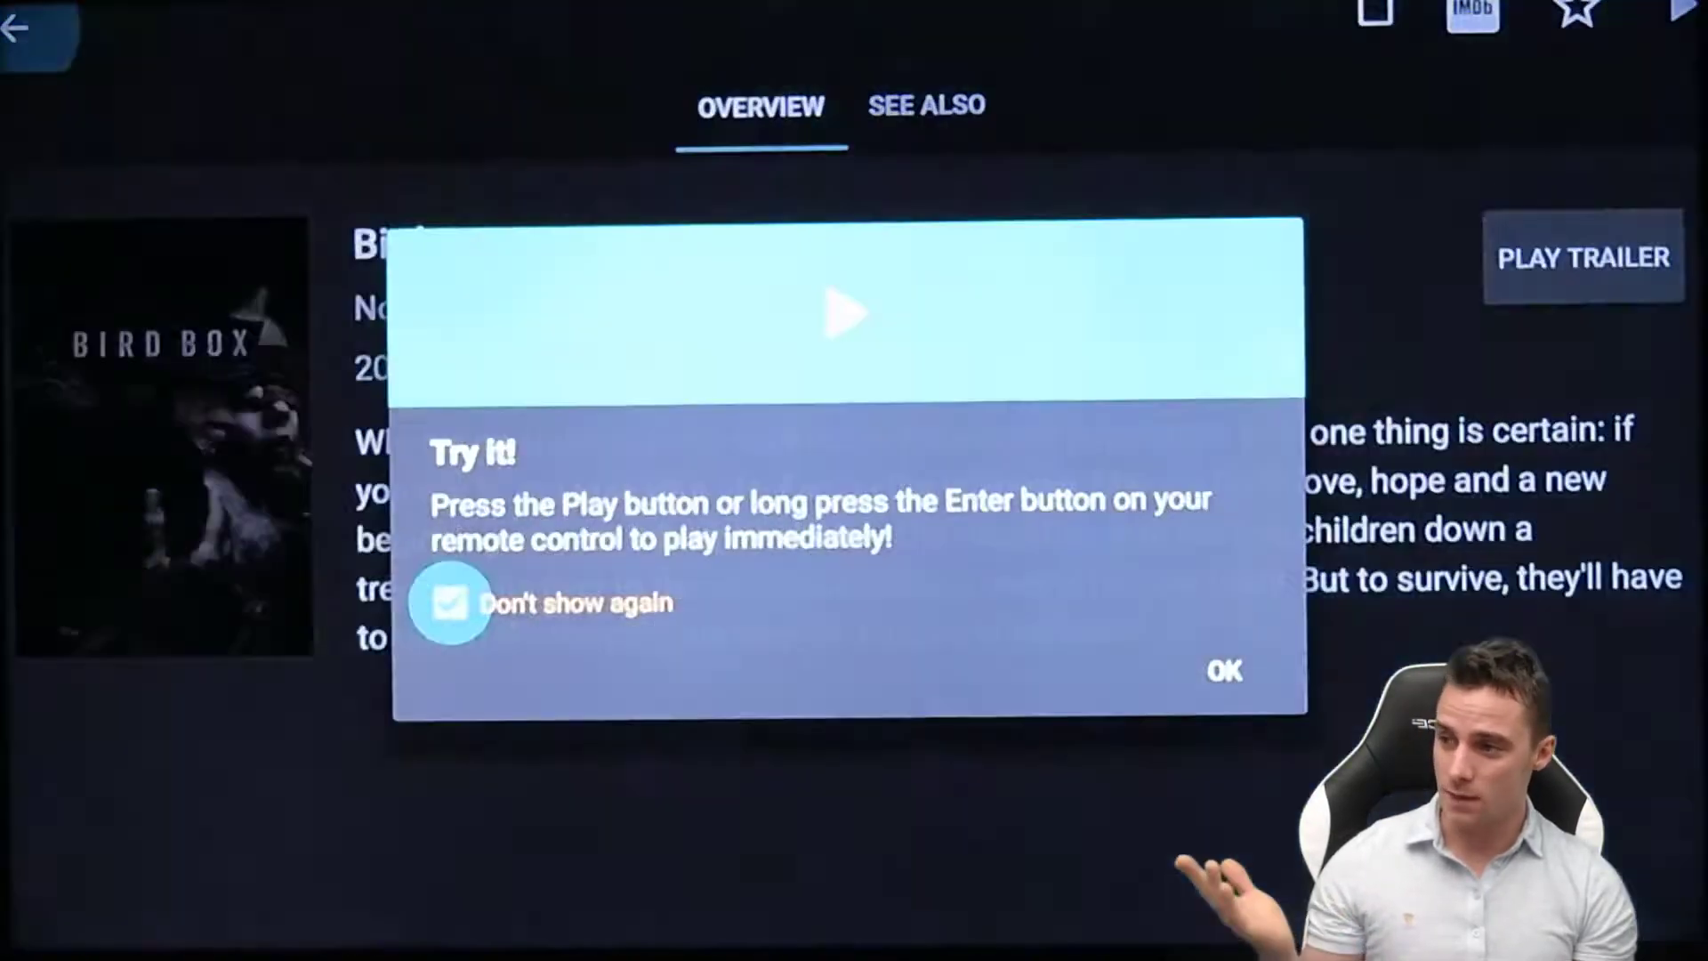
key(Return)
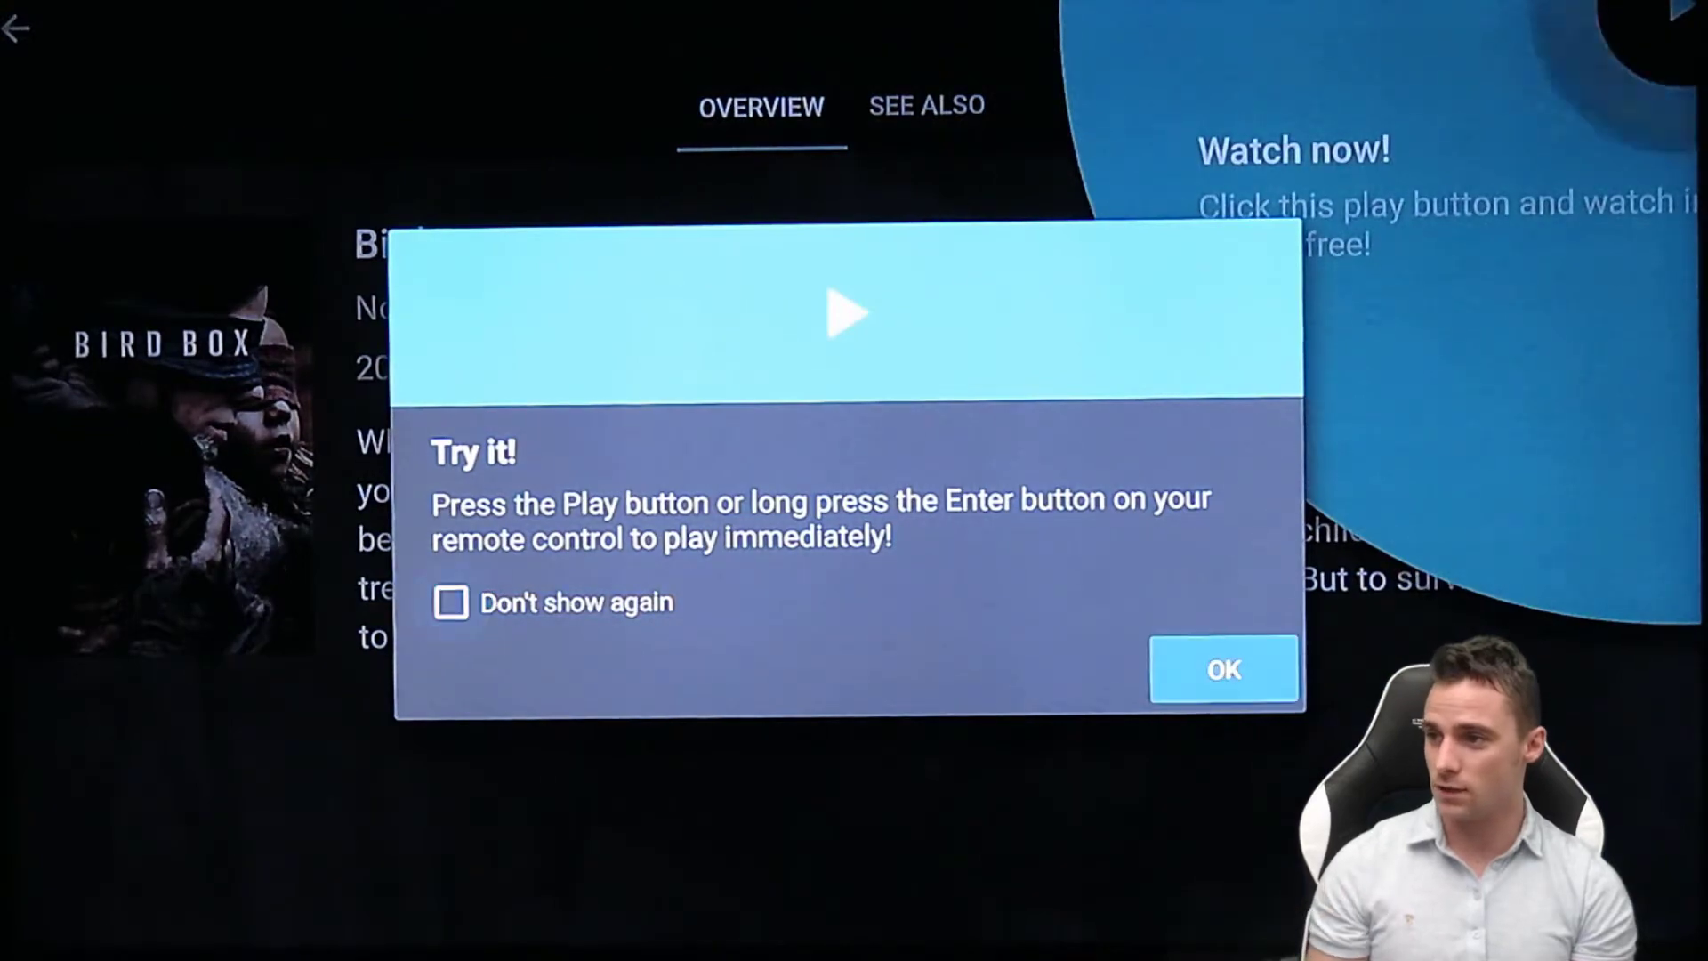
key(Return)
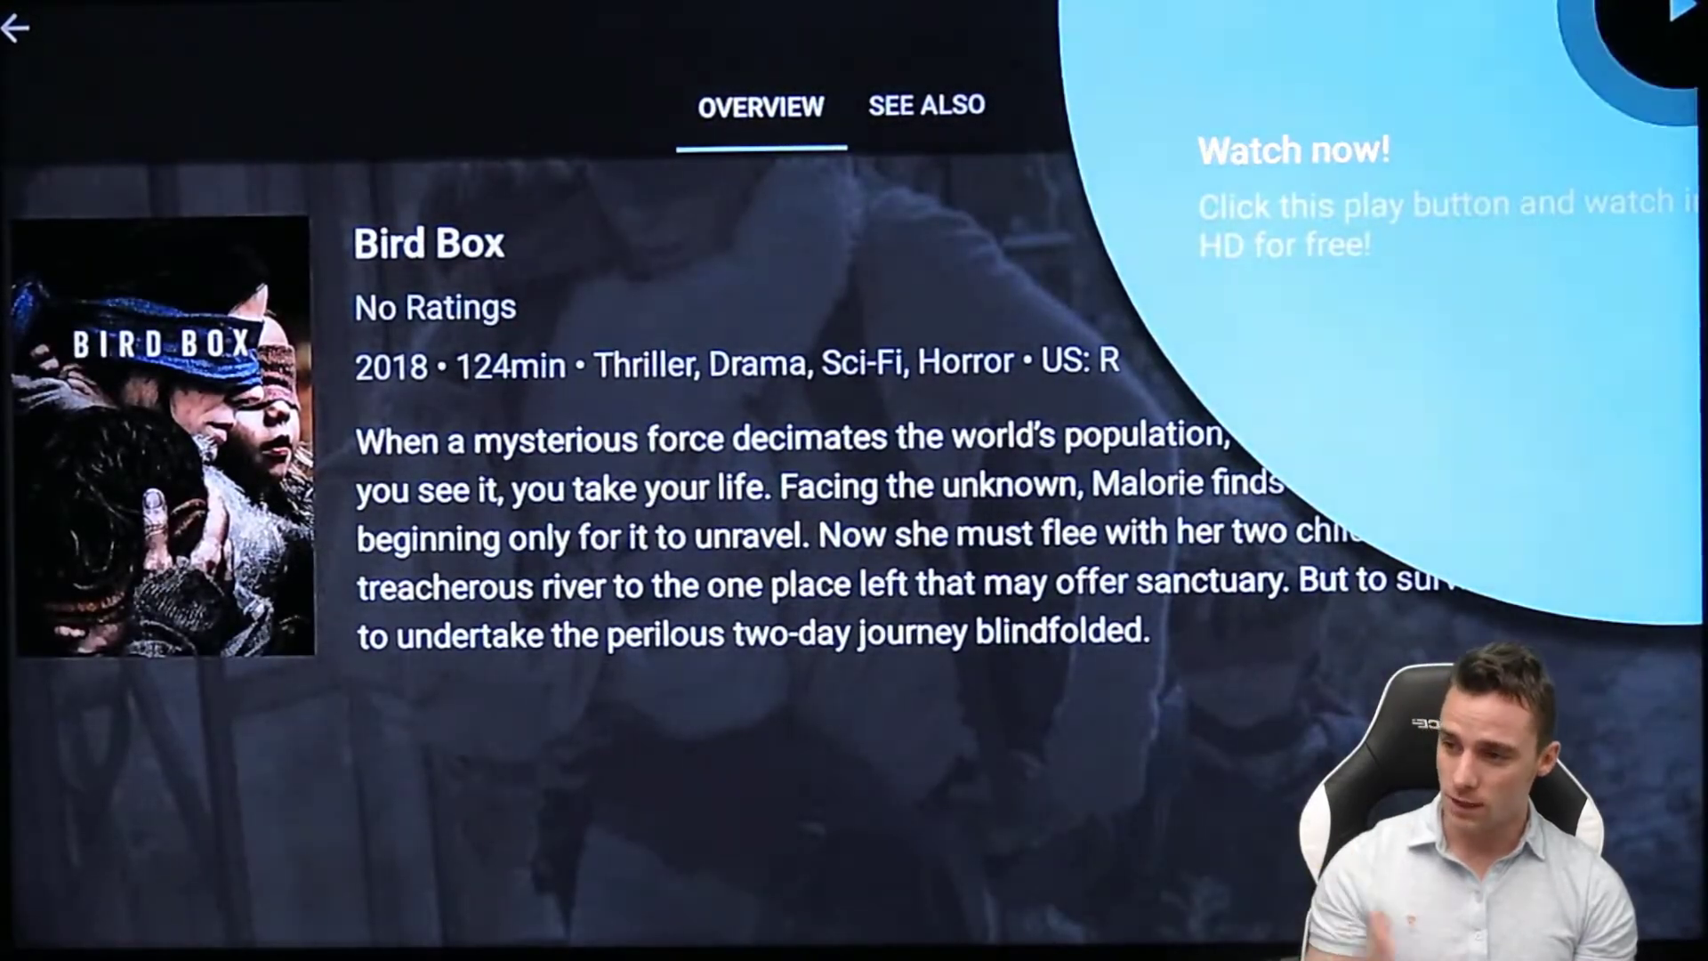
- Watch Bird Box, skip the buffering and player tips, and play the 720p SeeHD RapidVideo source
key(Return)
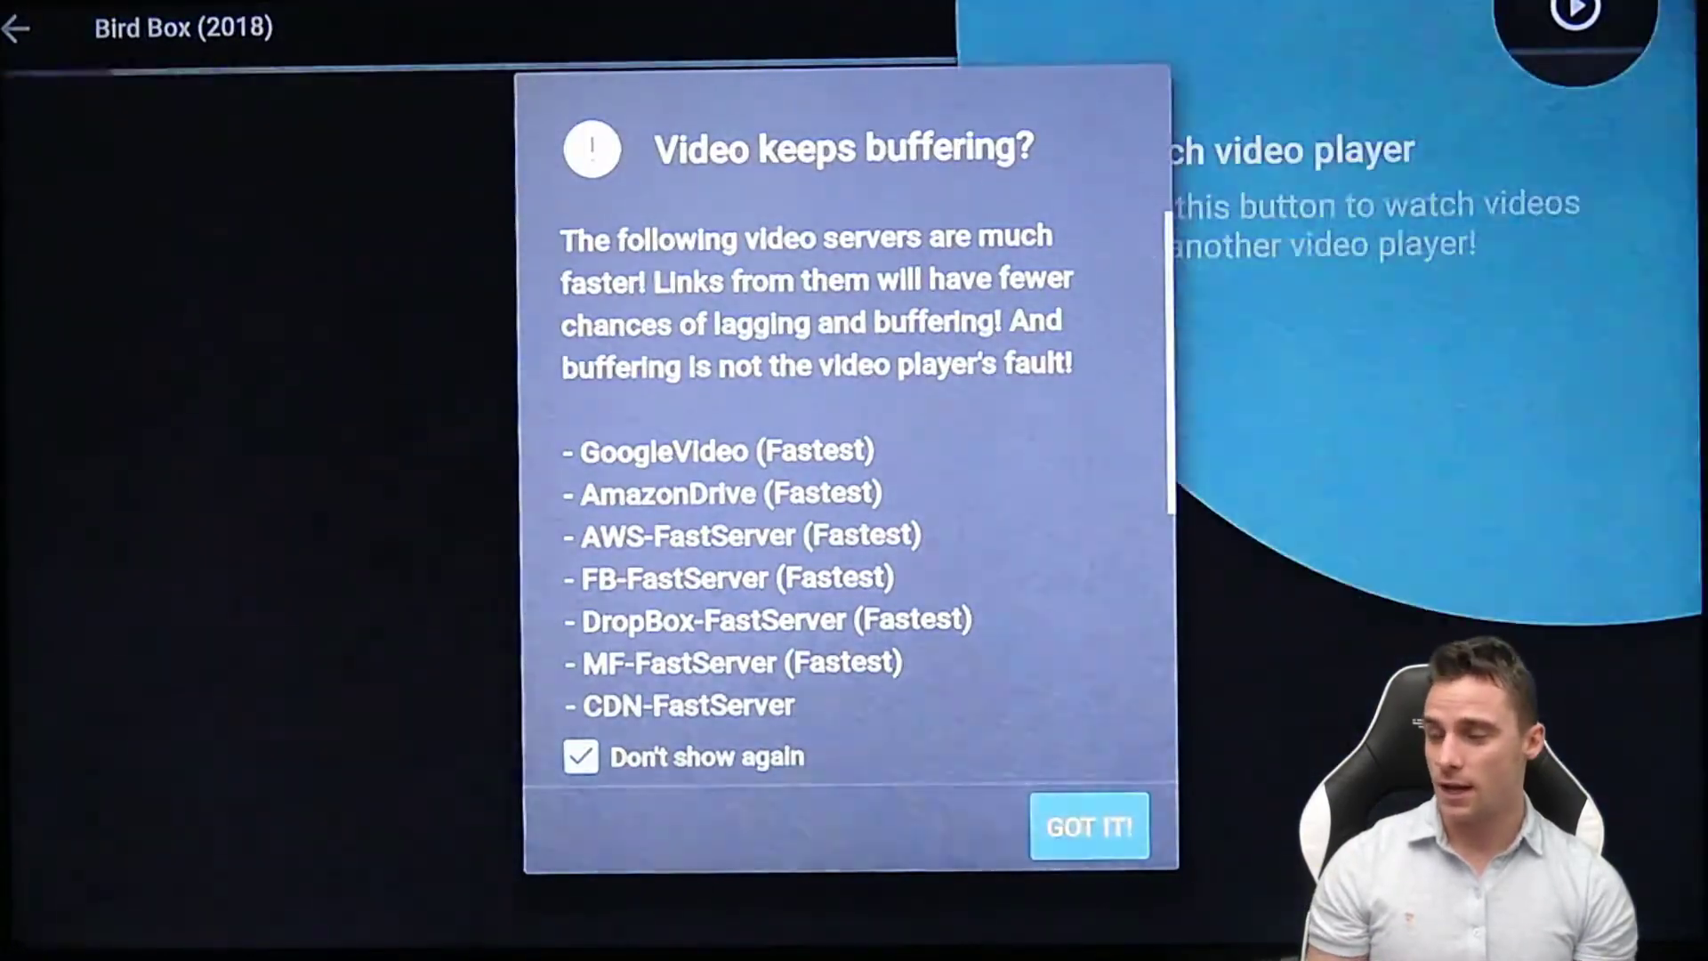
key(Return)
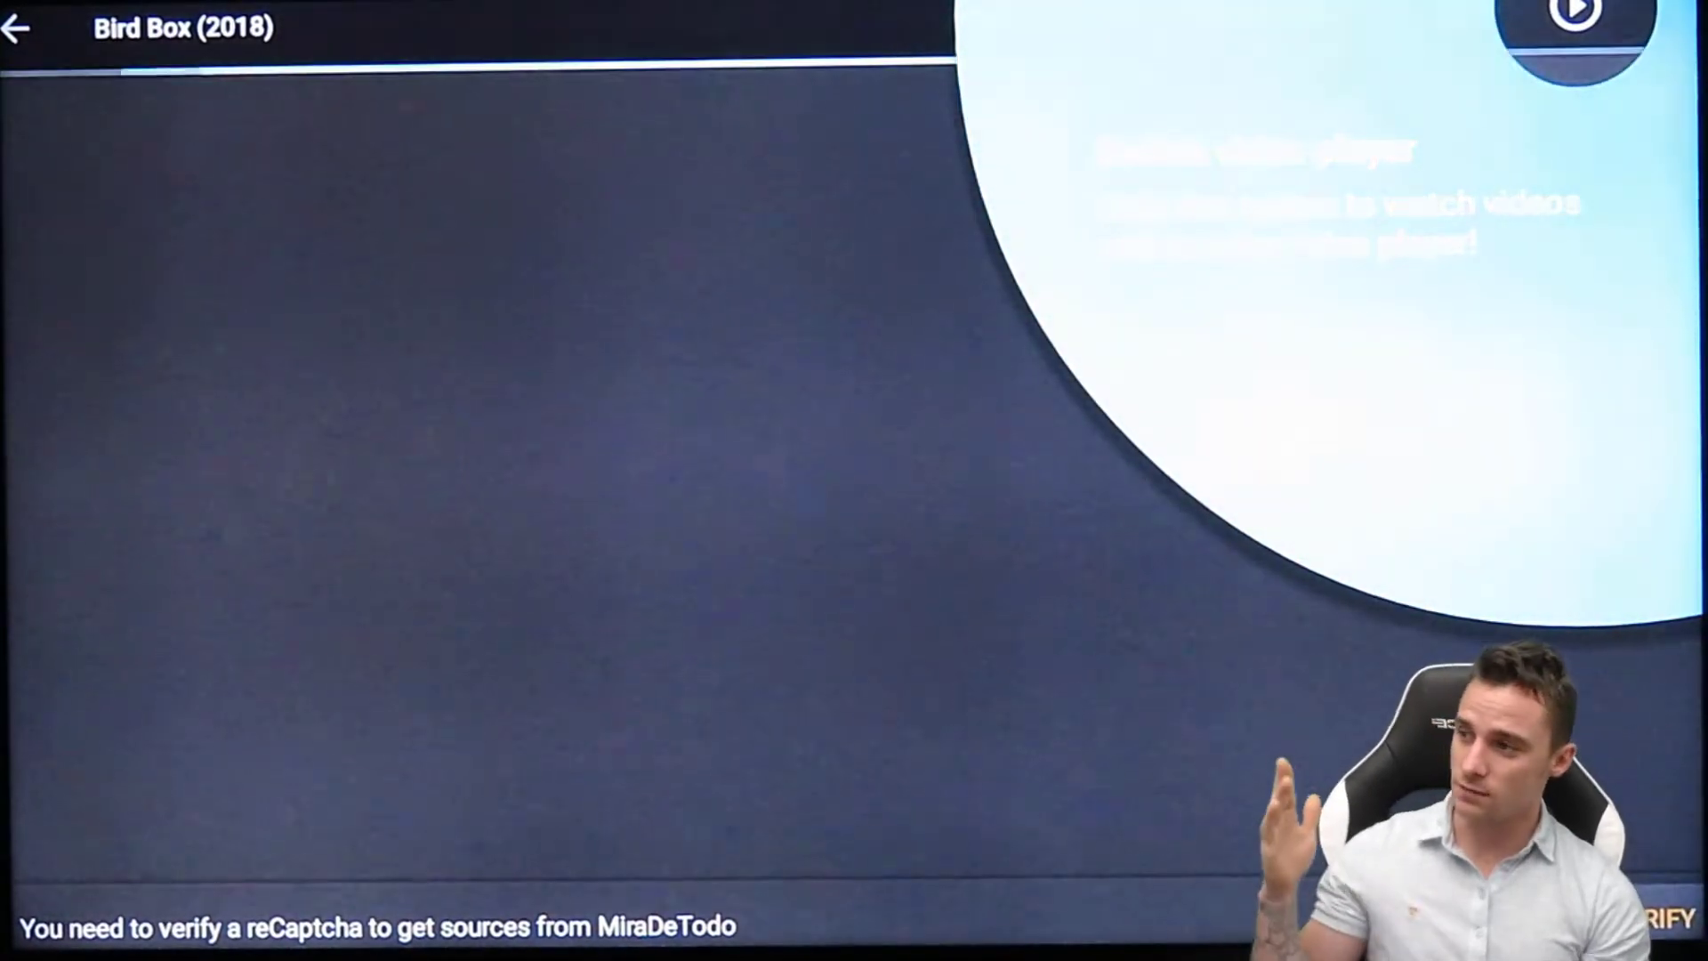
key(Return)
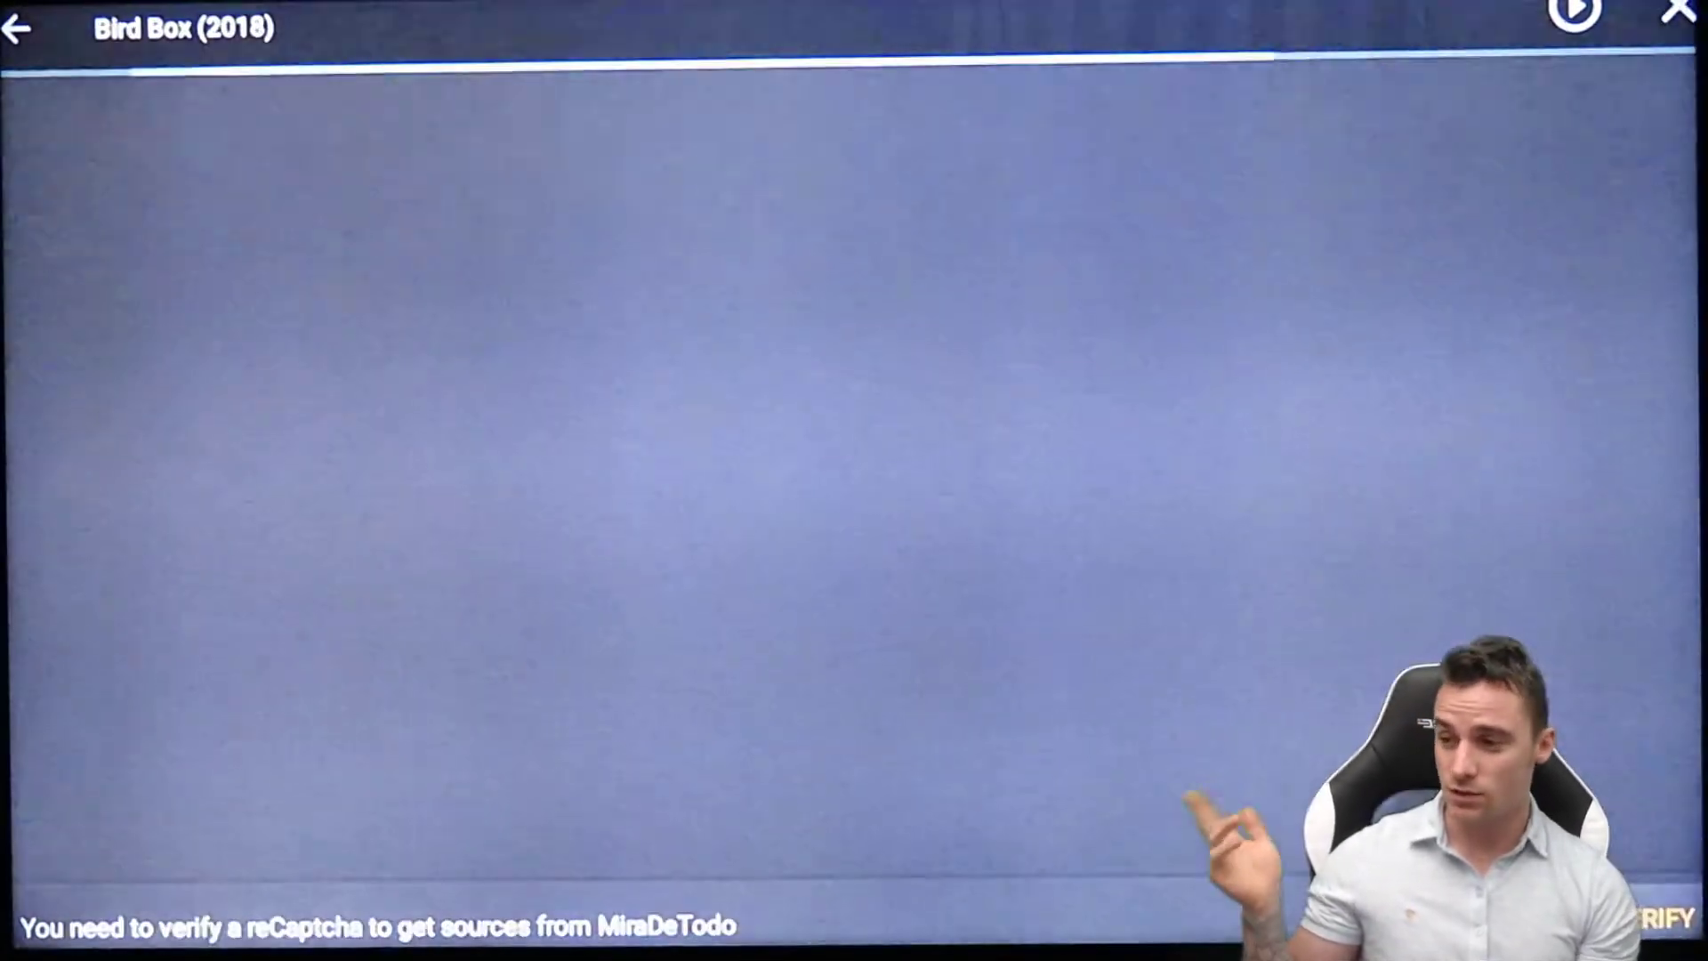
key(Up)
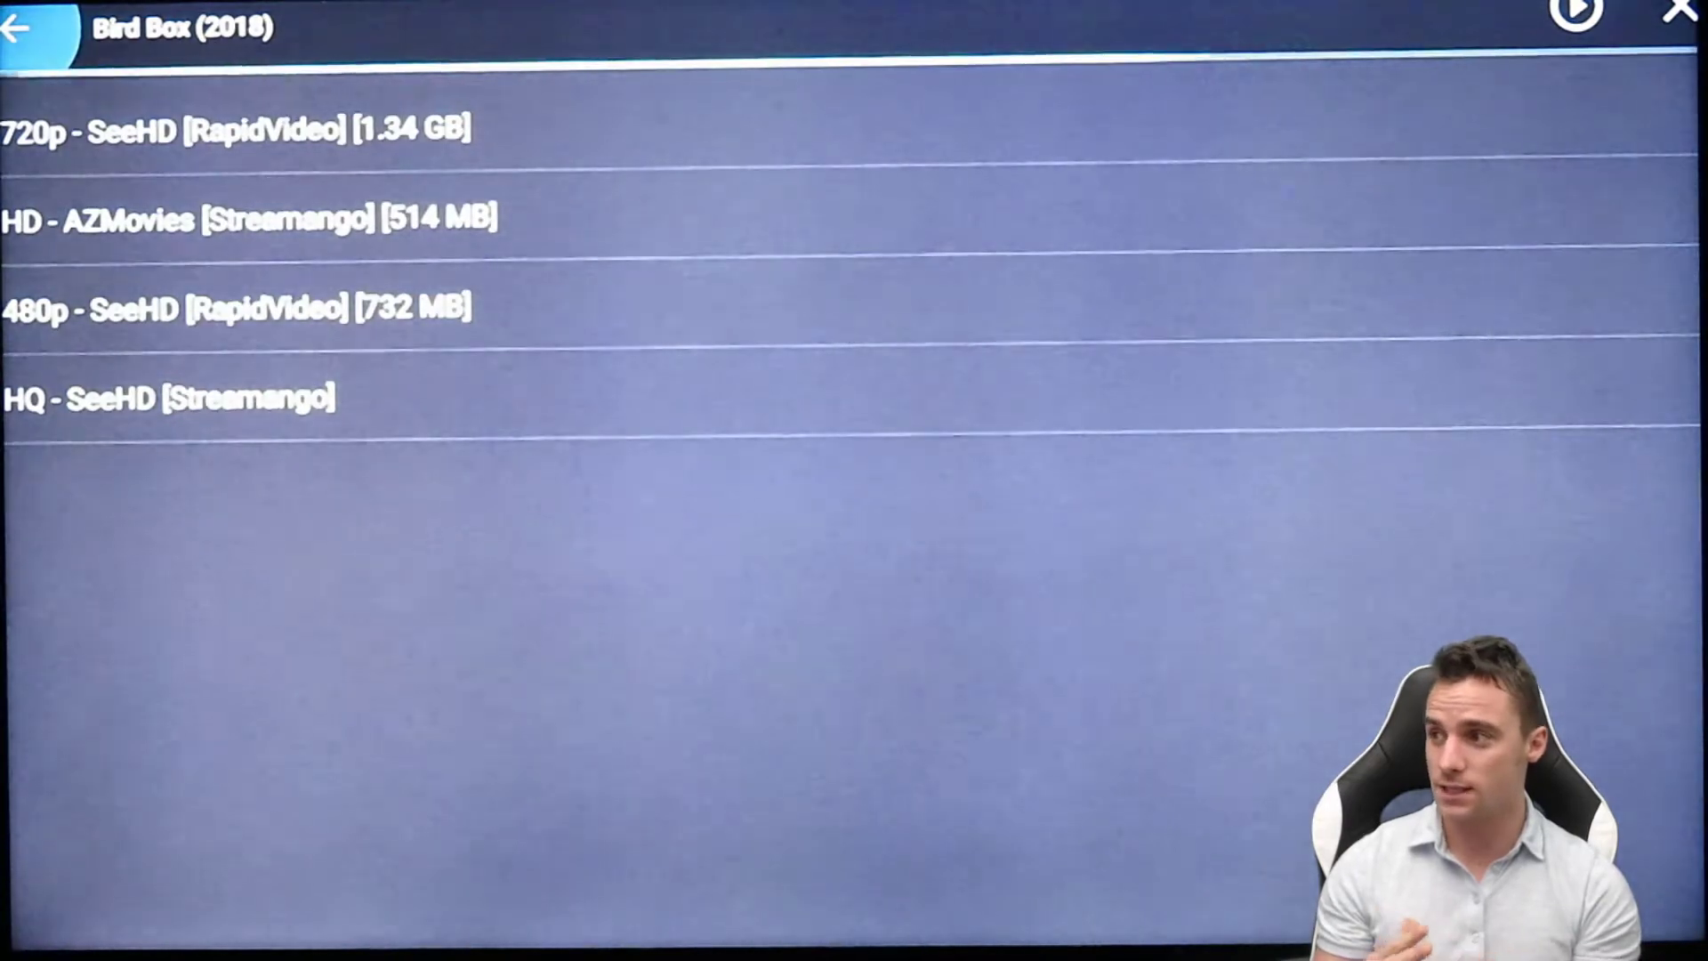
key(Down)
key(Return)
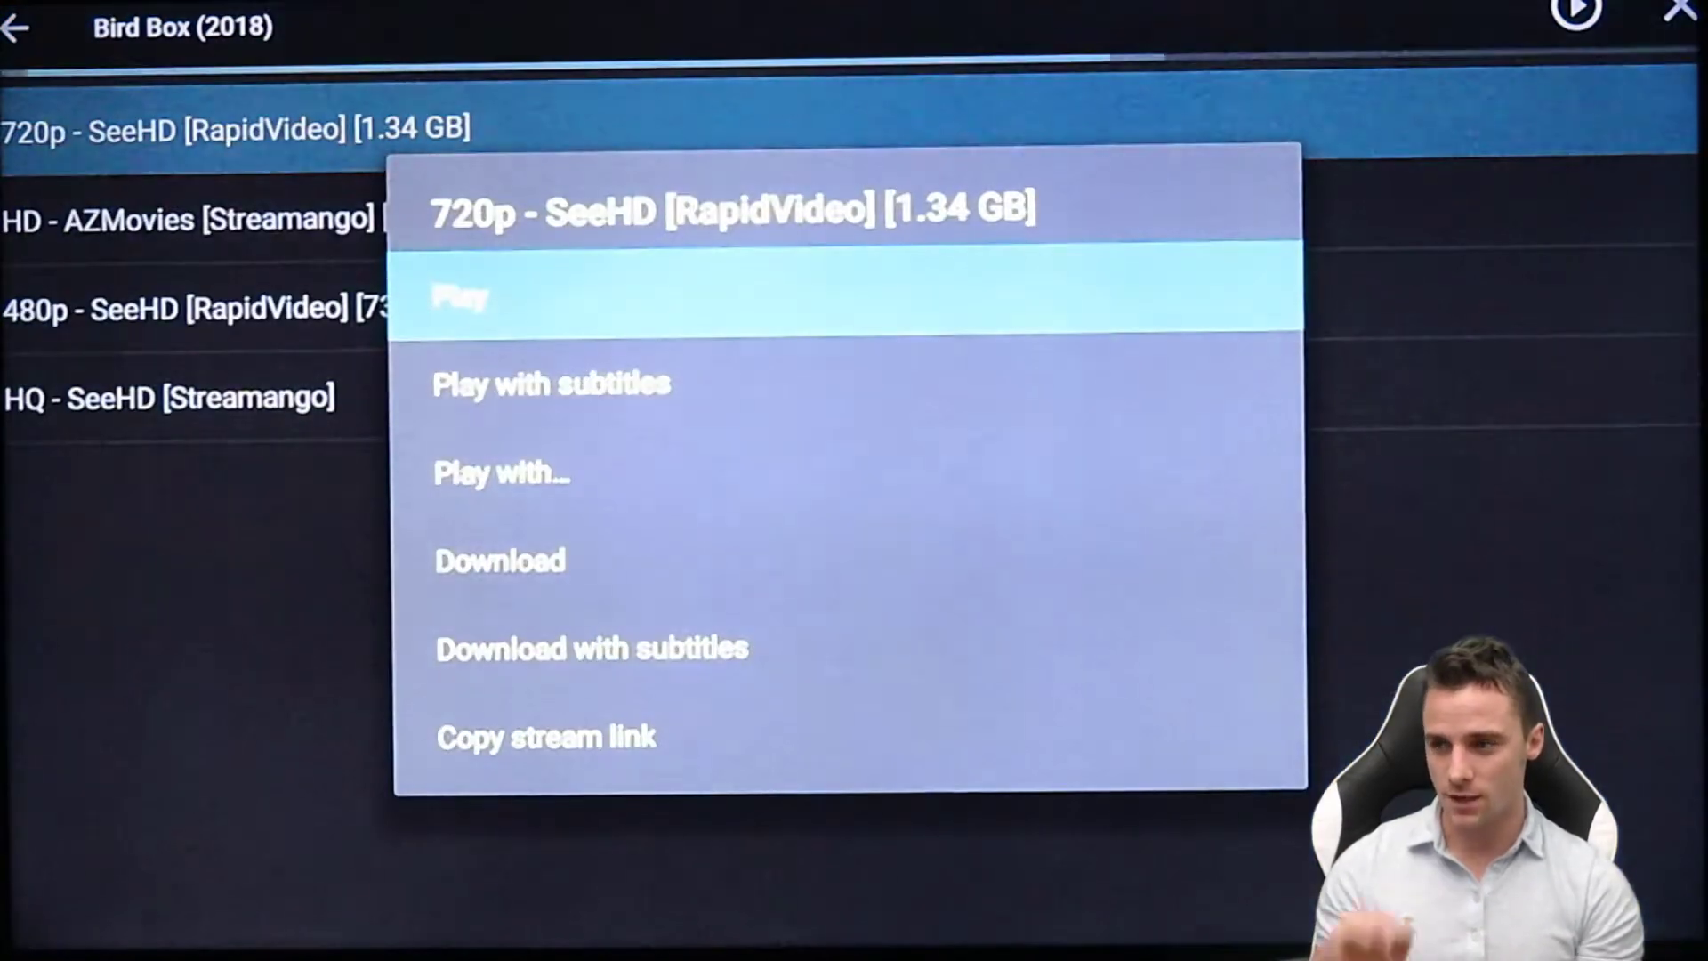
key(Return)
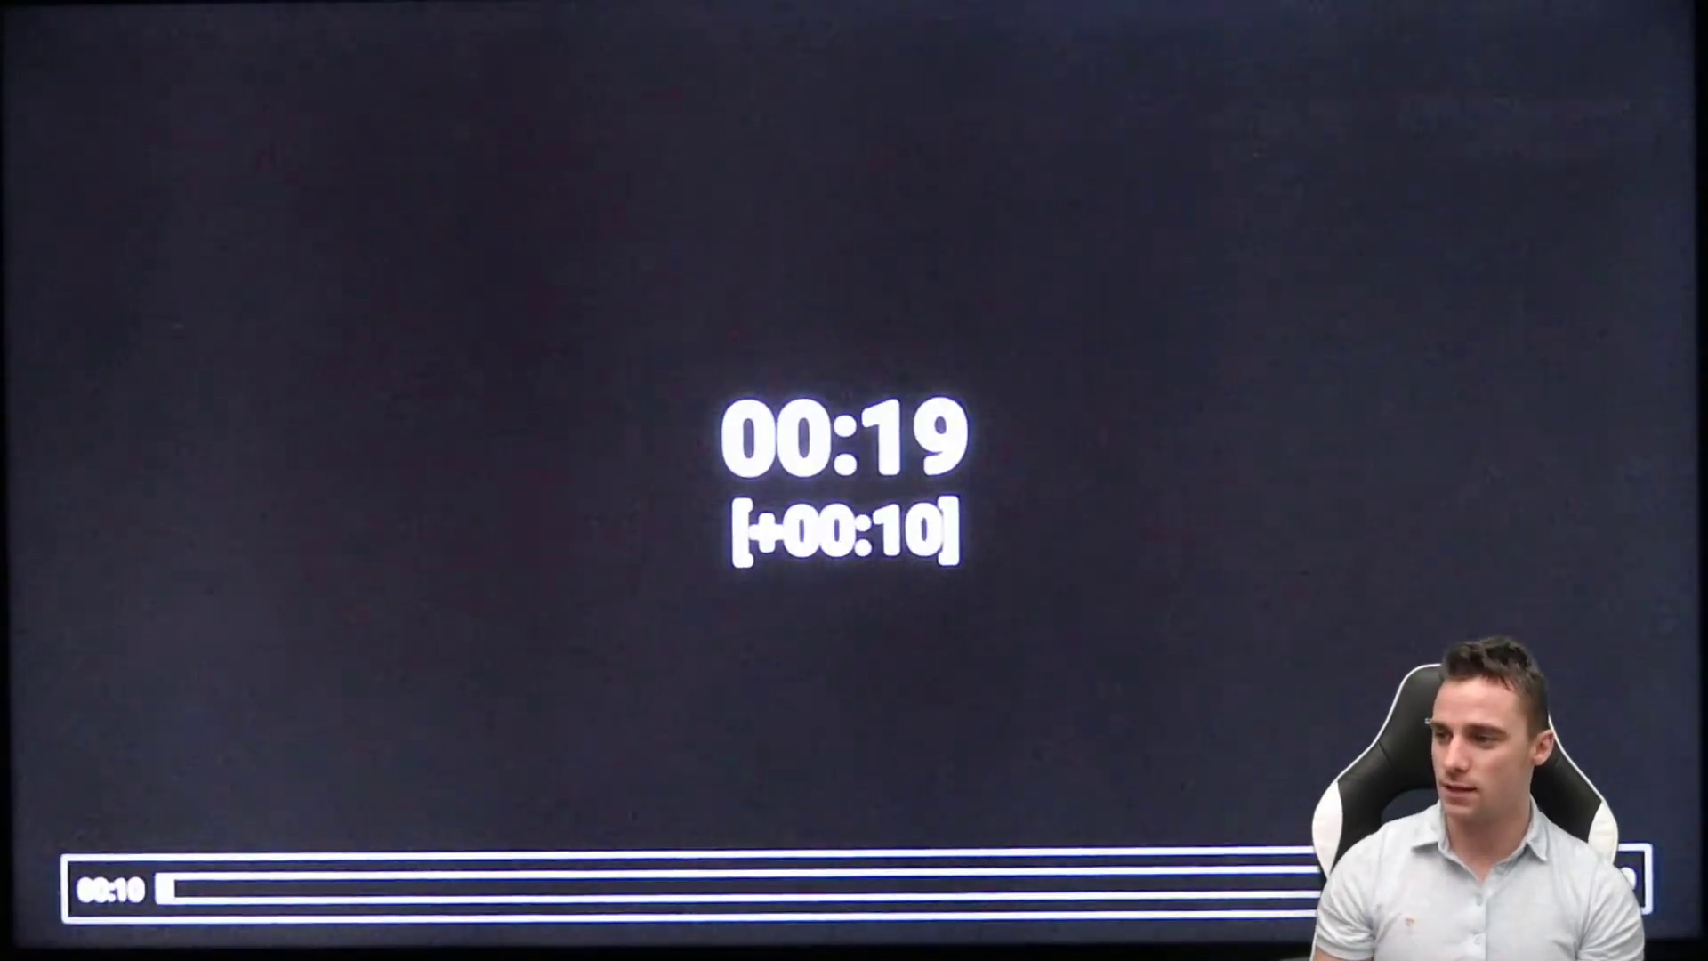
- Skip Bird Box ahead three ten-second jumps, then exit back to its overview page
key(Right)
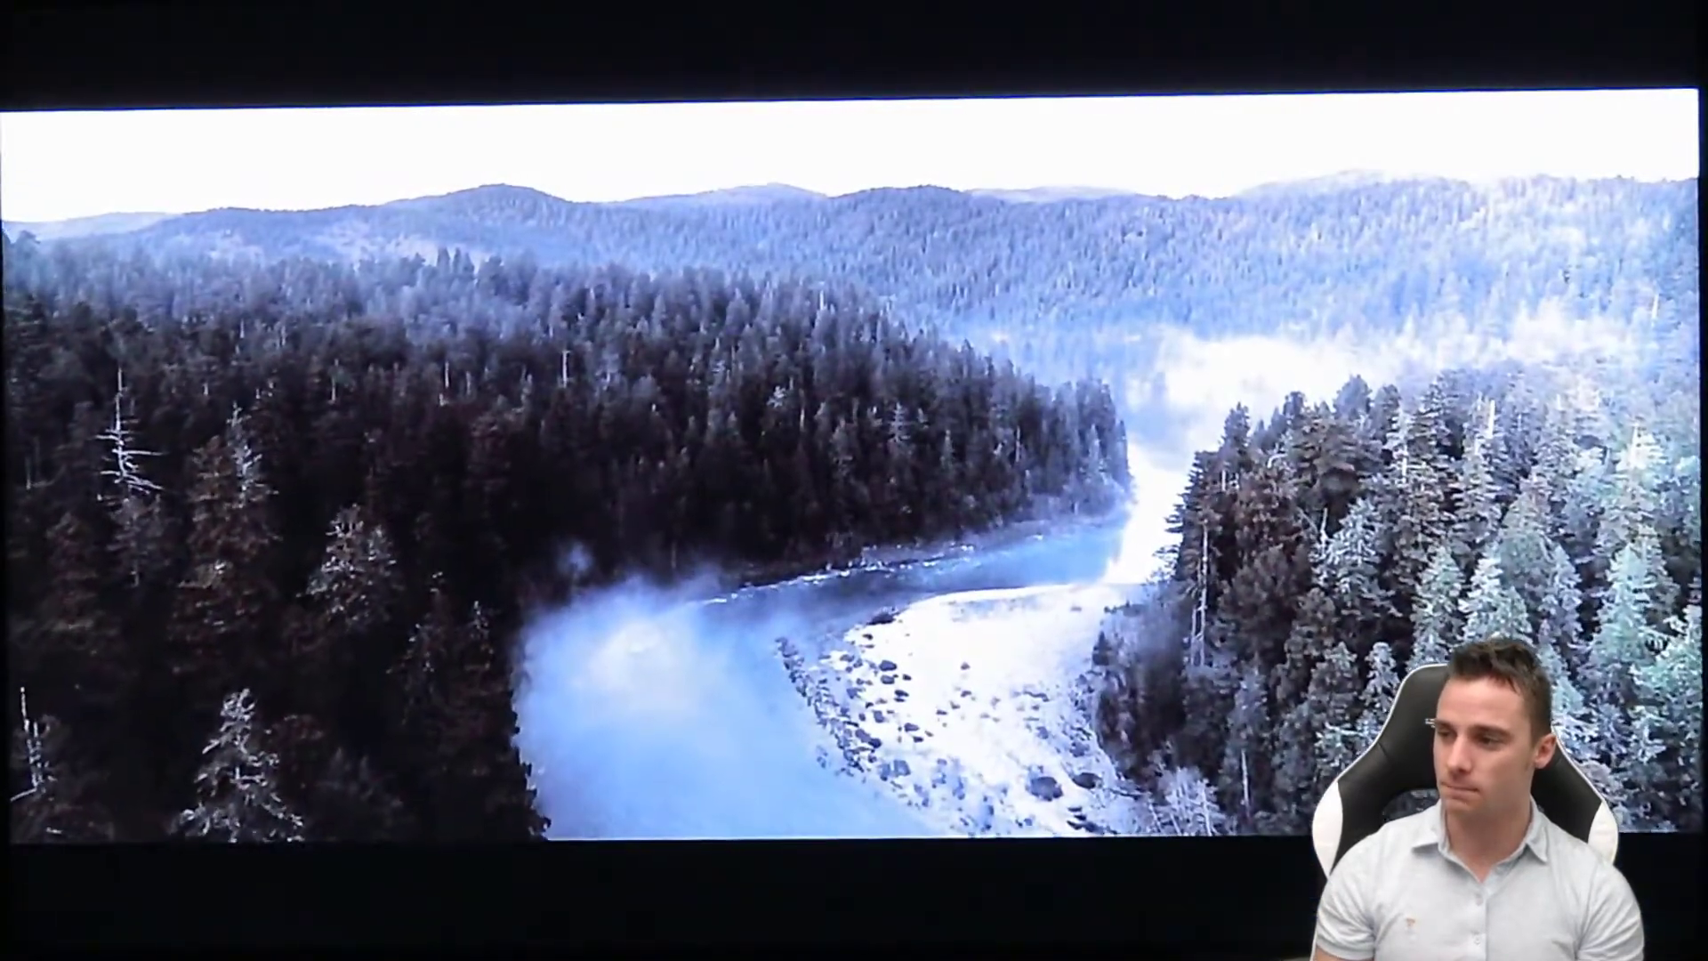
key(Right)
key(Right)
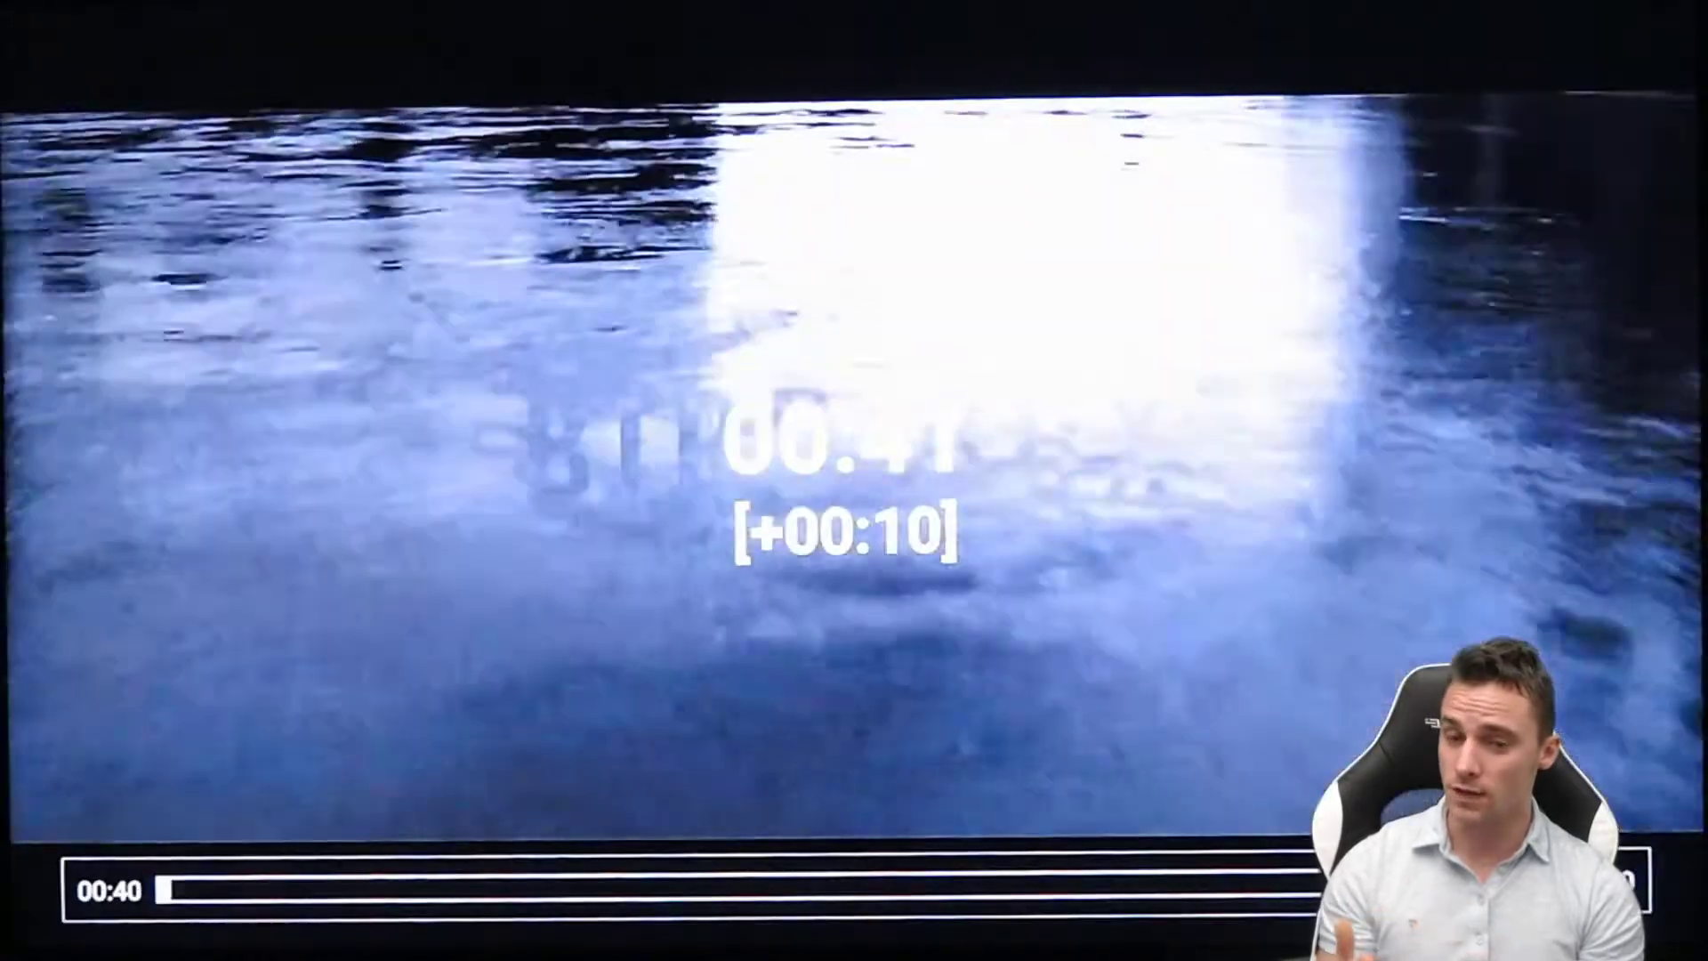
key(Right)
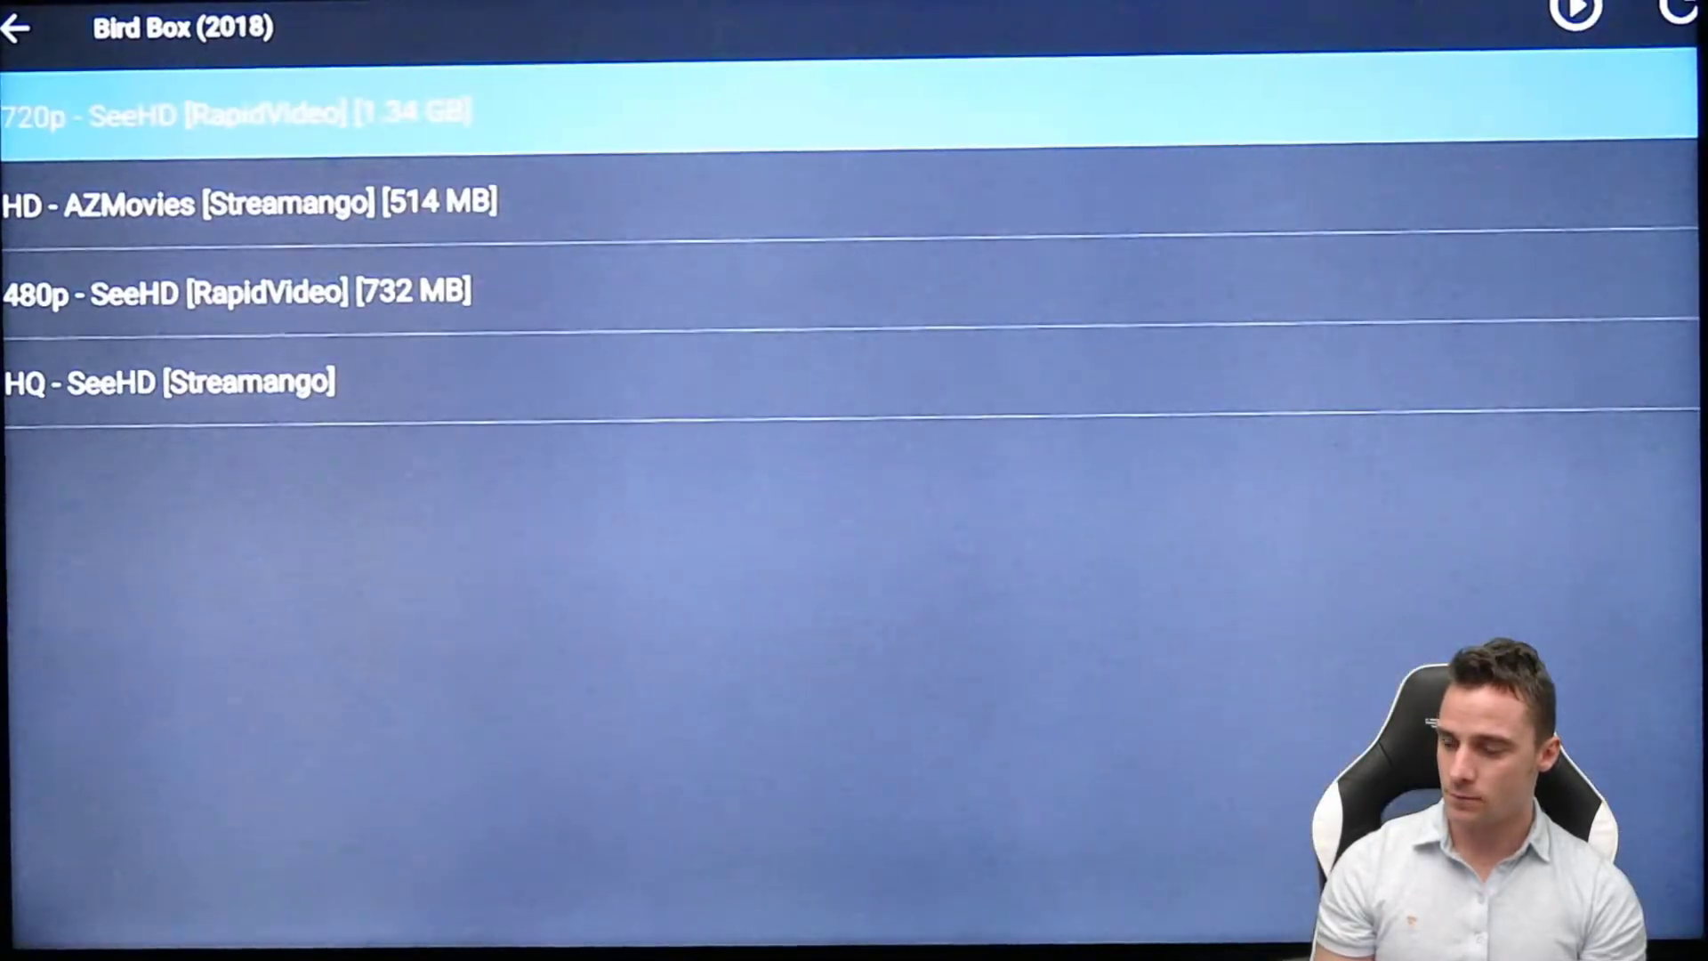
key(Escape)
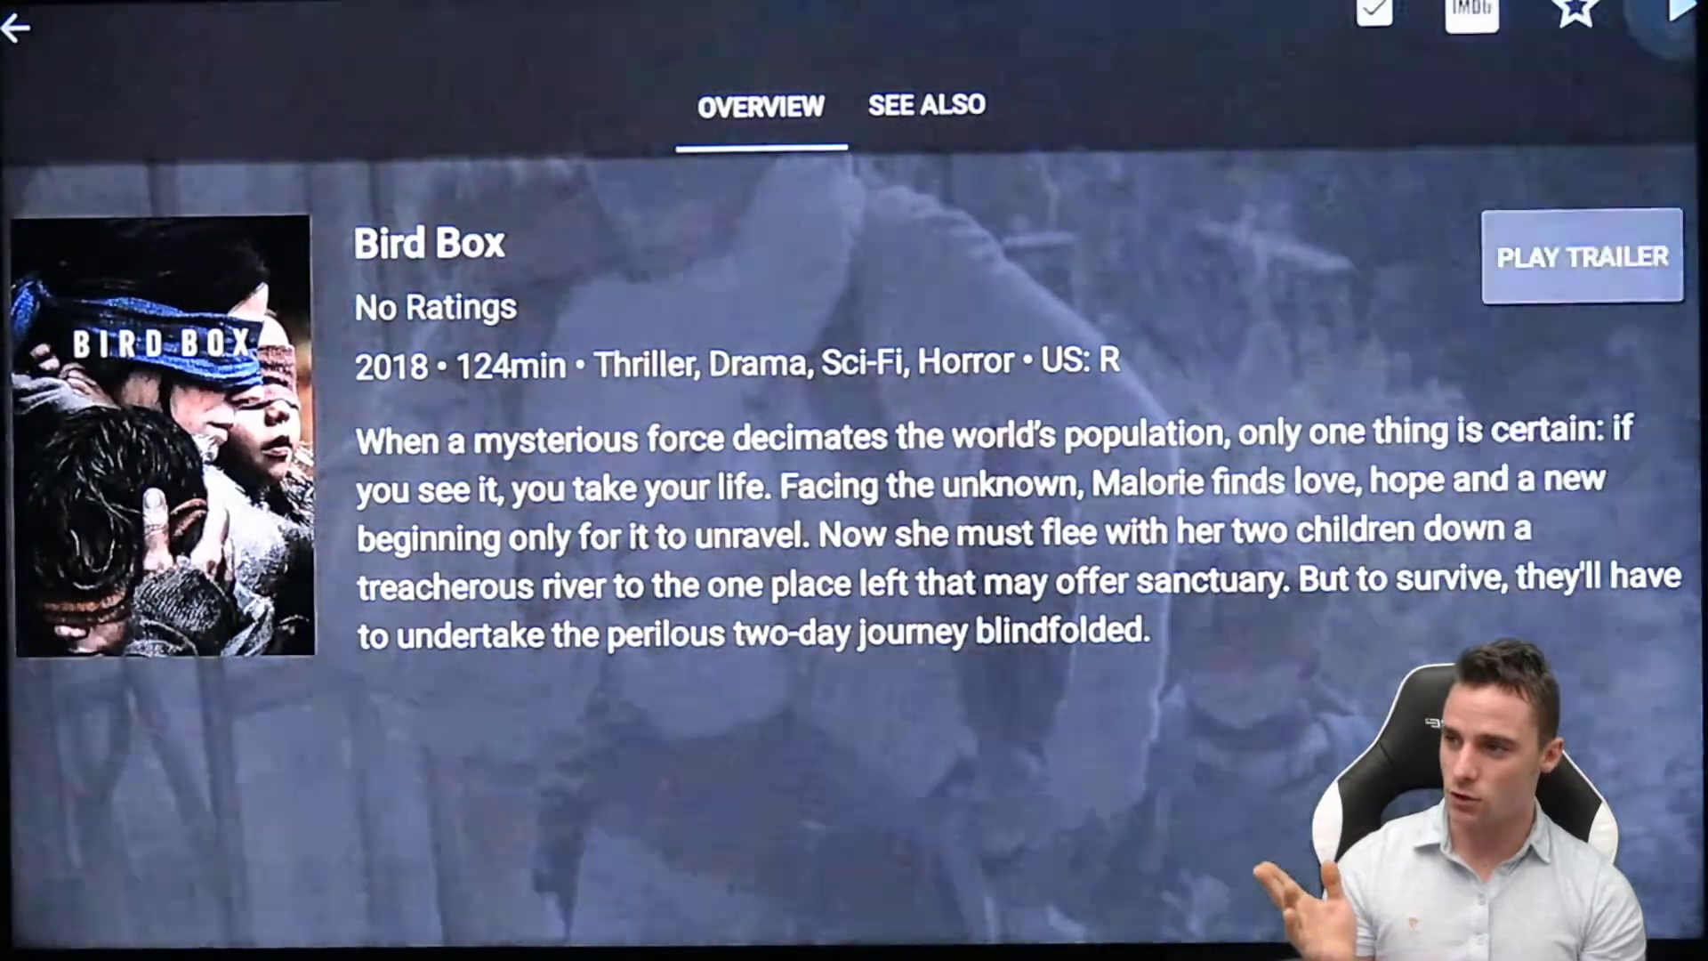
key(Escape)
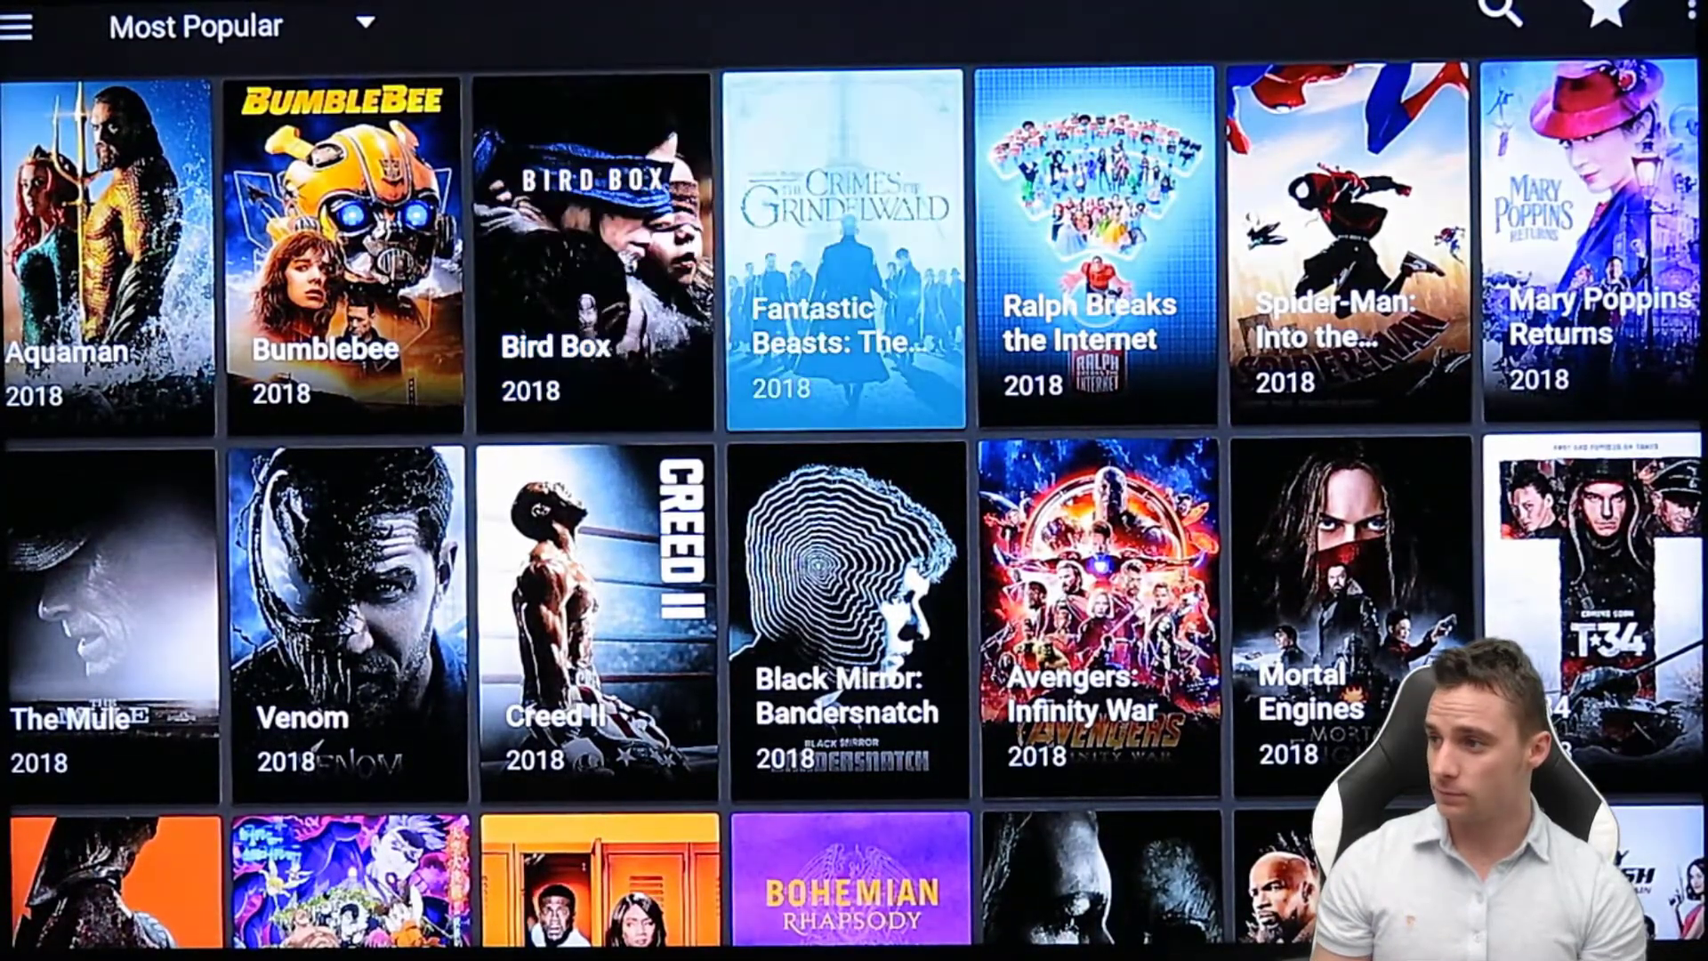
- Go to the TV Shows section and open the Vikings show page
key(Left)
key(Return)
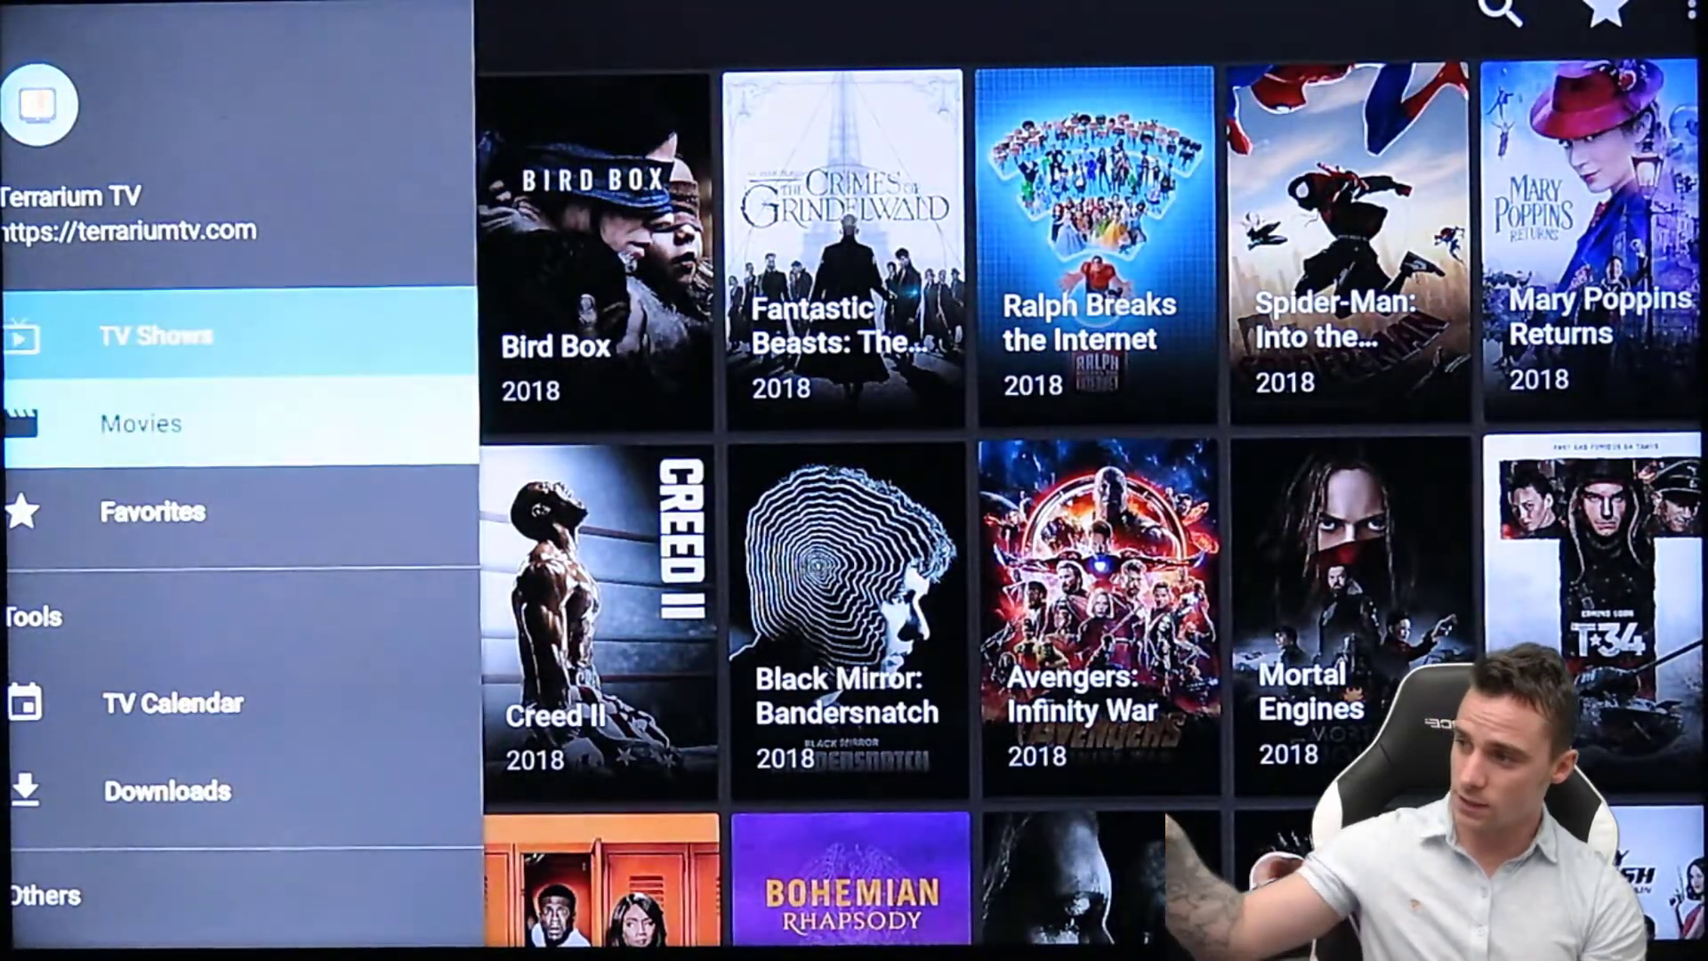
key(Return)
key(Up)
key(Right)
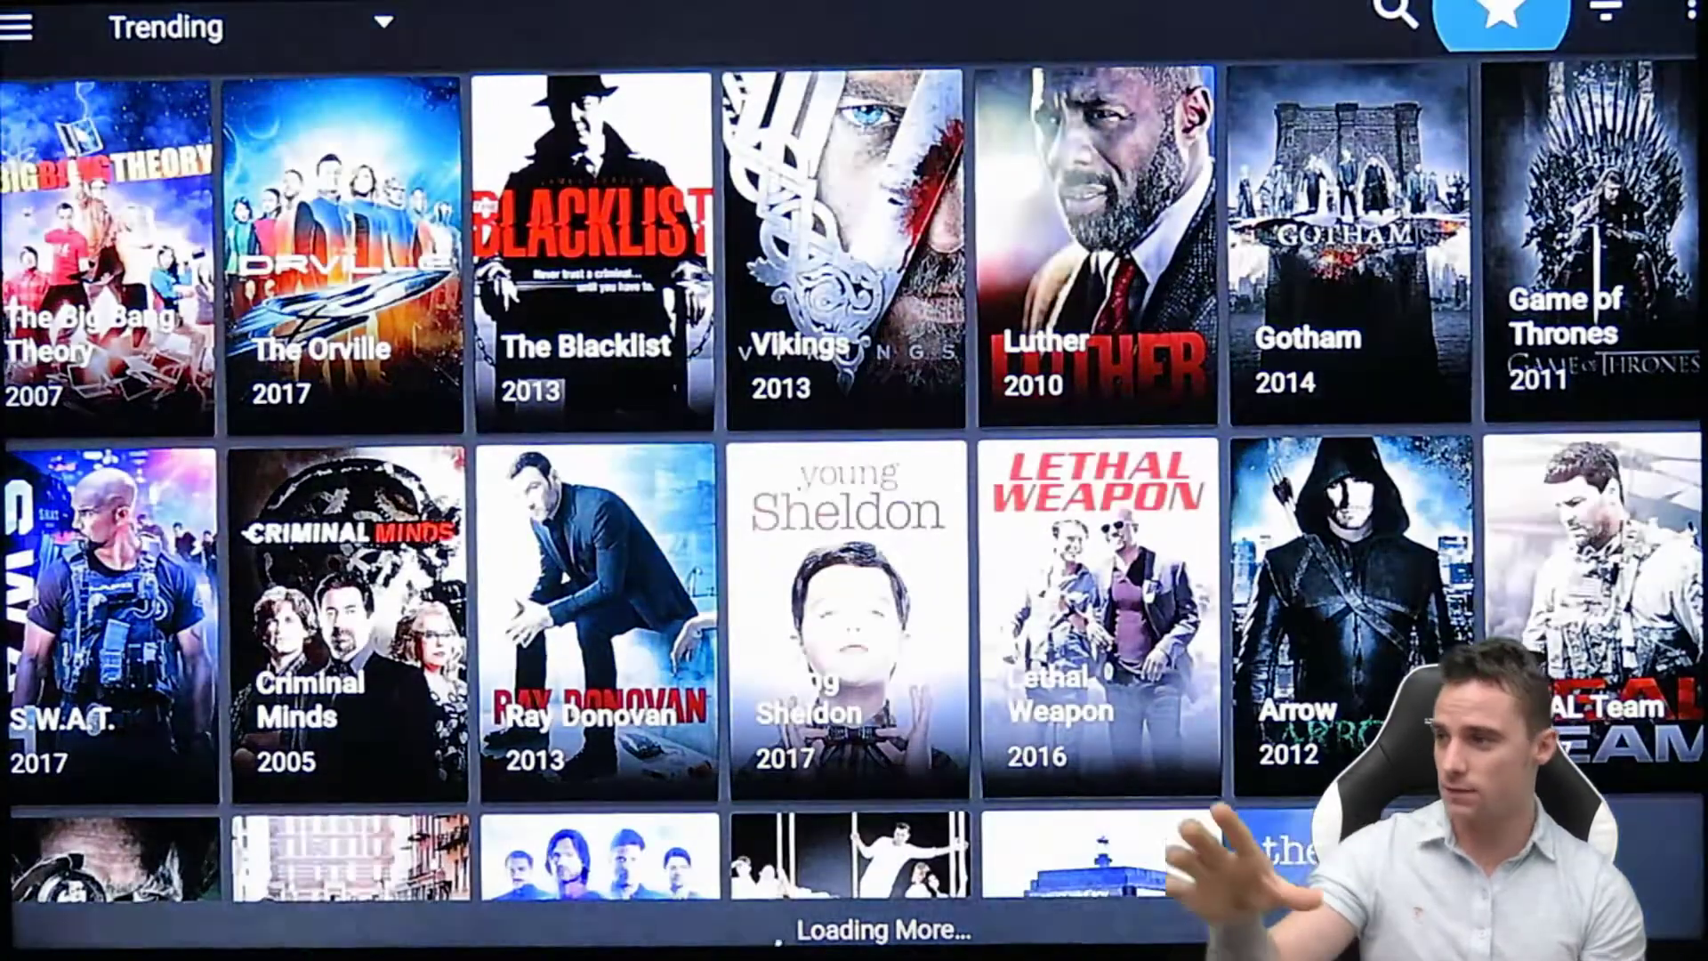
key(Down)
key(Left)
key(Left)
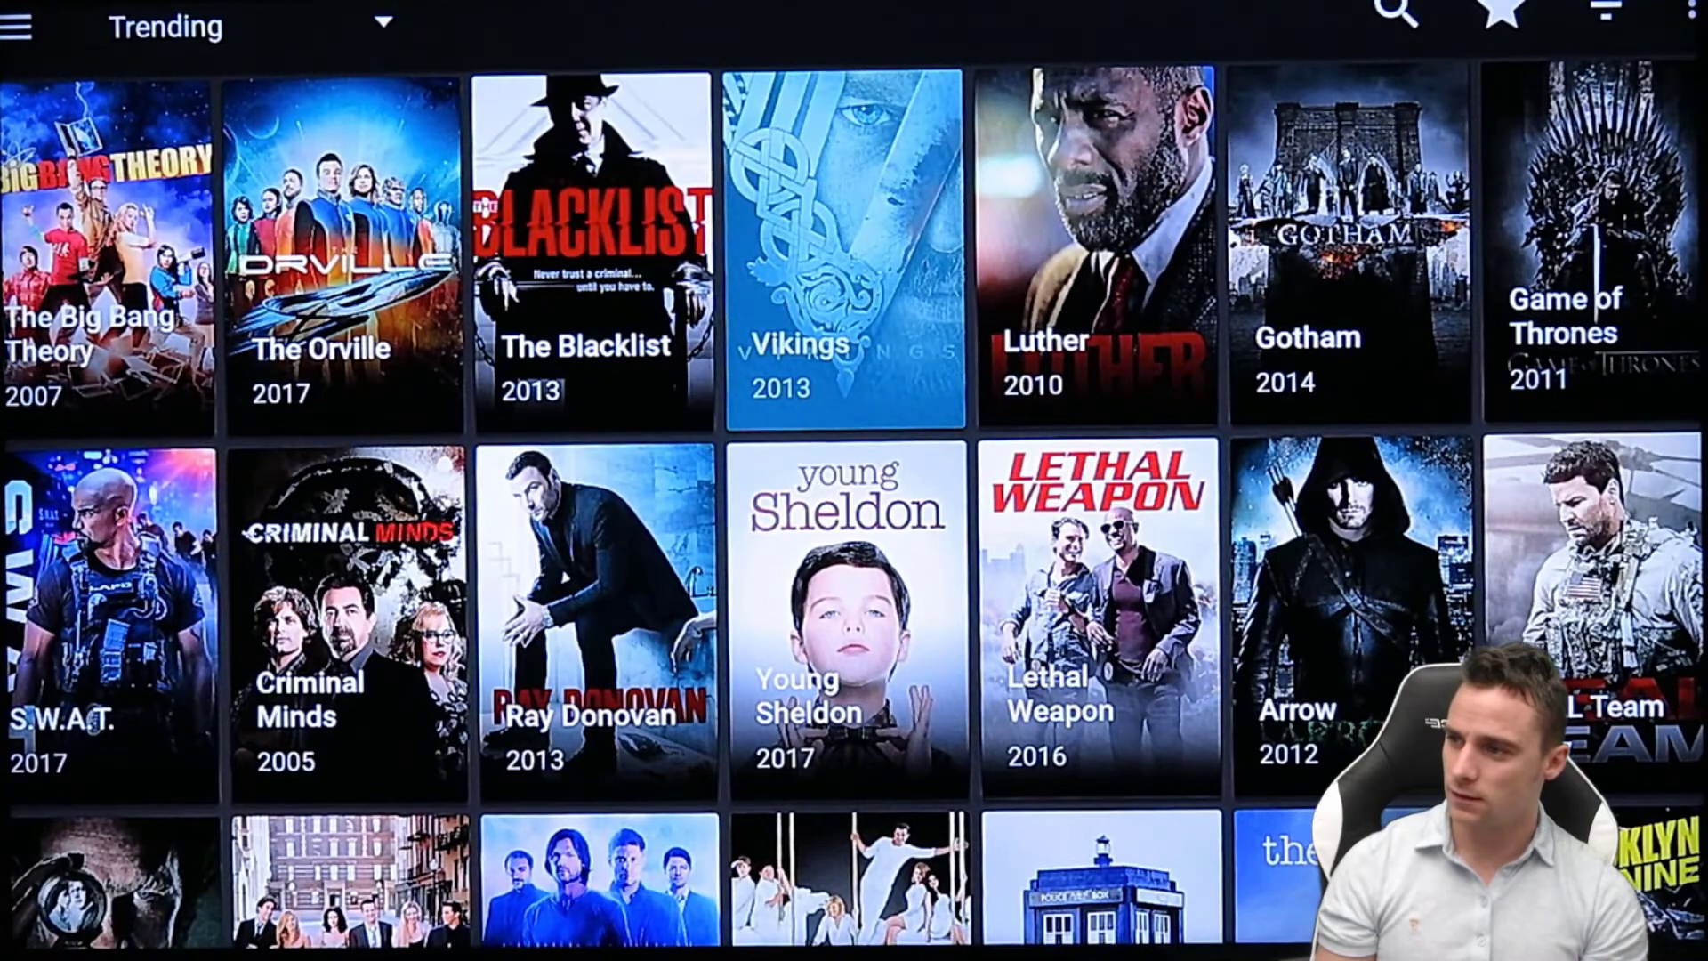
key(Return)
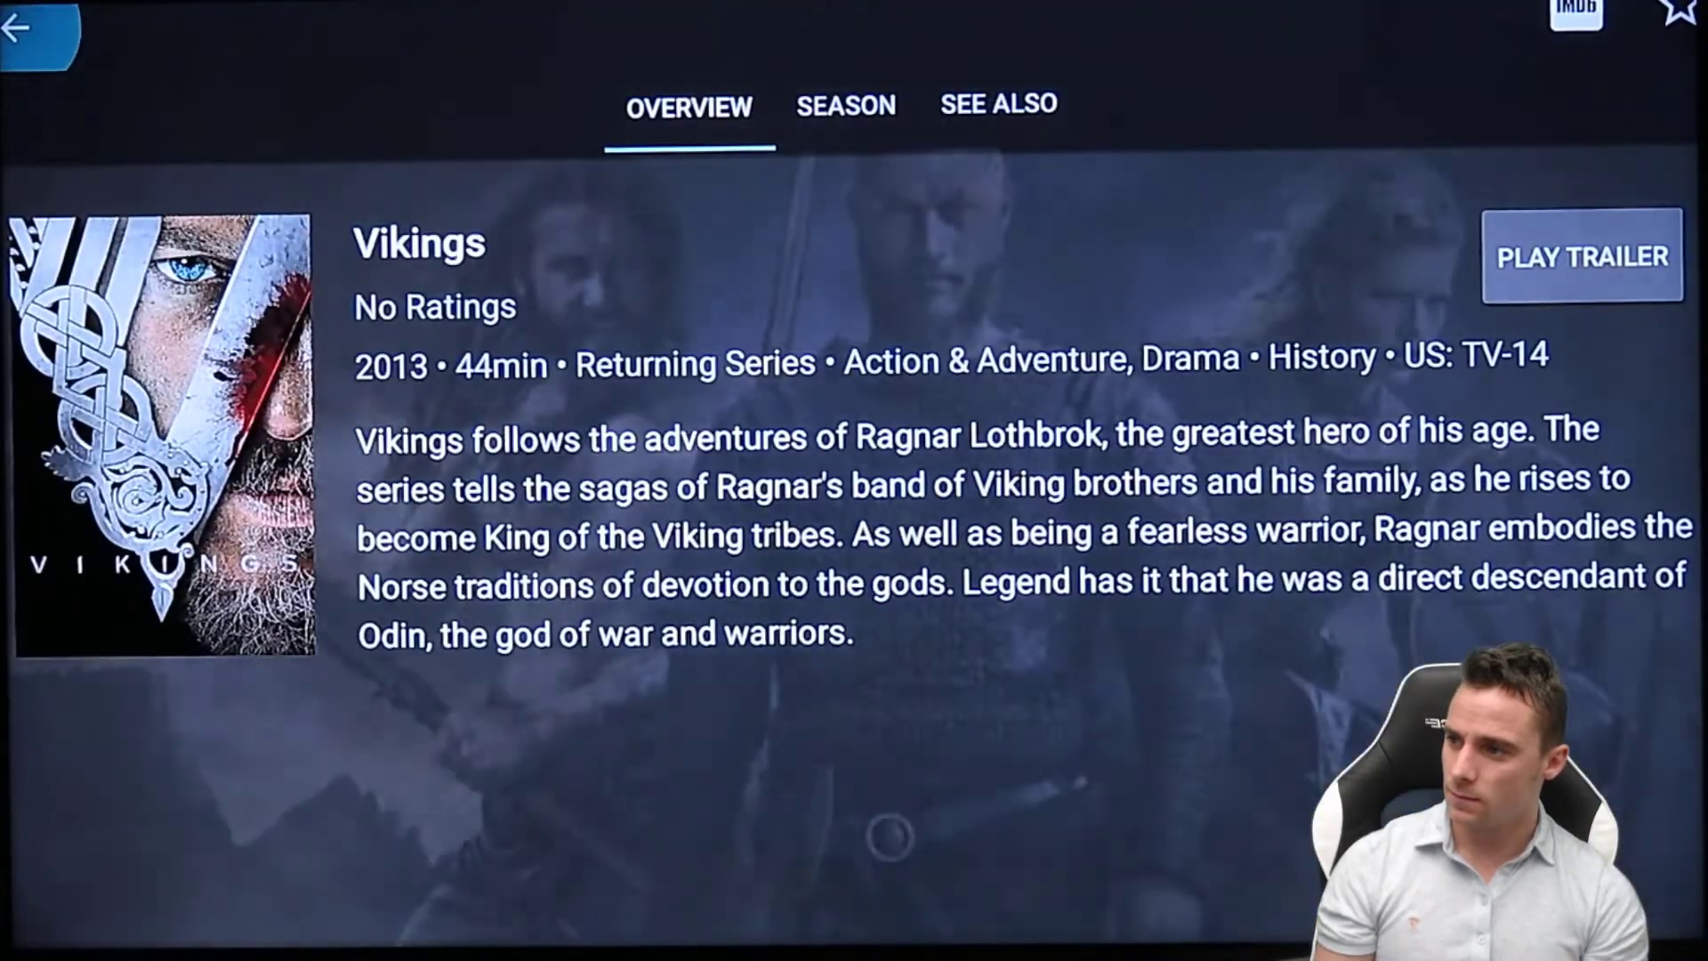
- Open the Vikings Season 5 episode list, dismiss the tip and step through the episodes
key(Down)
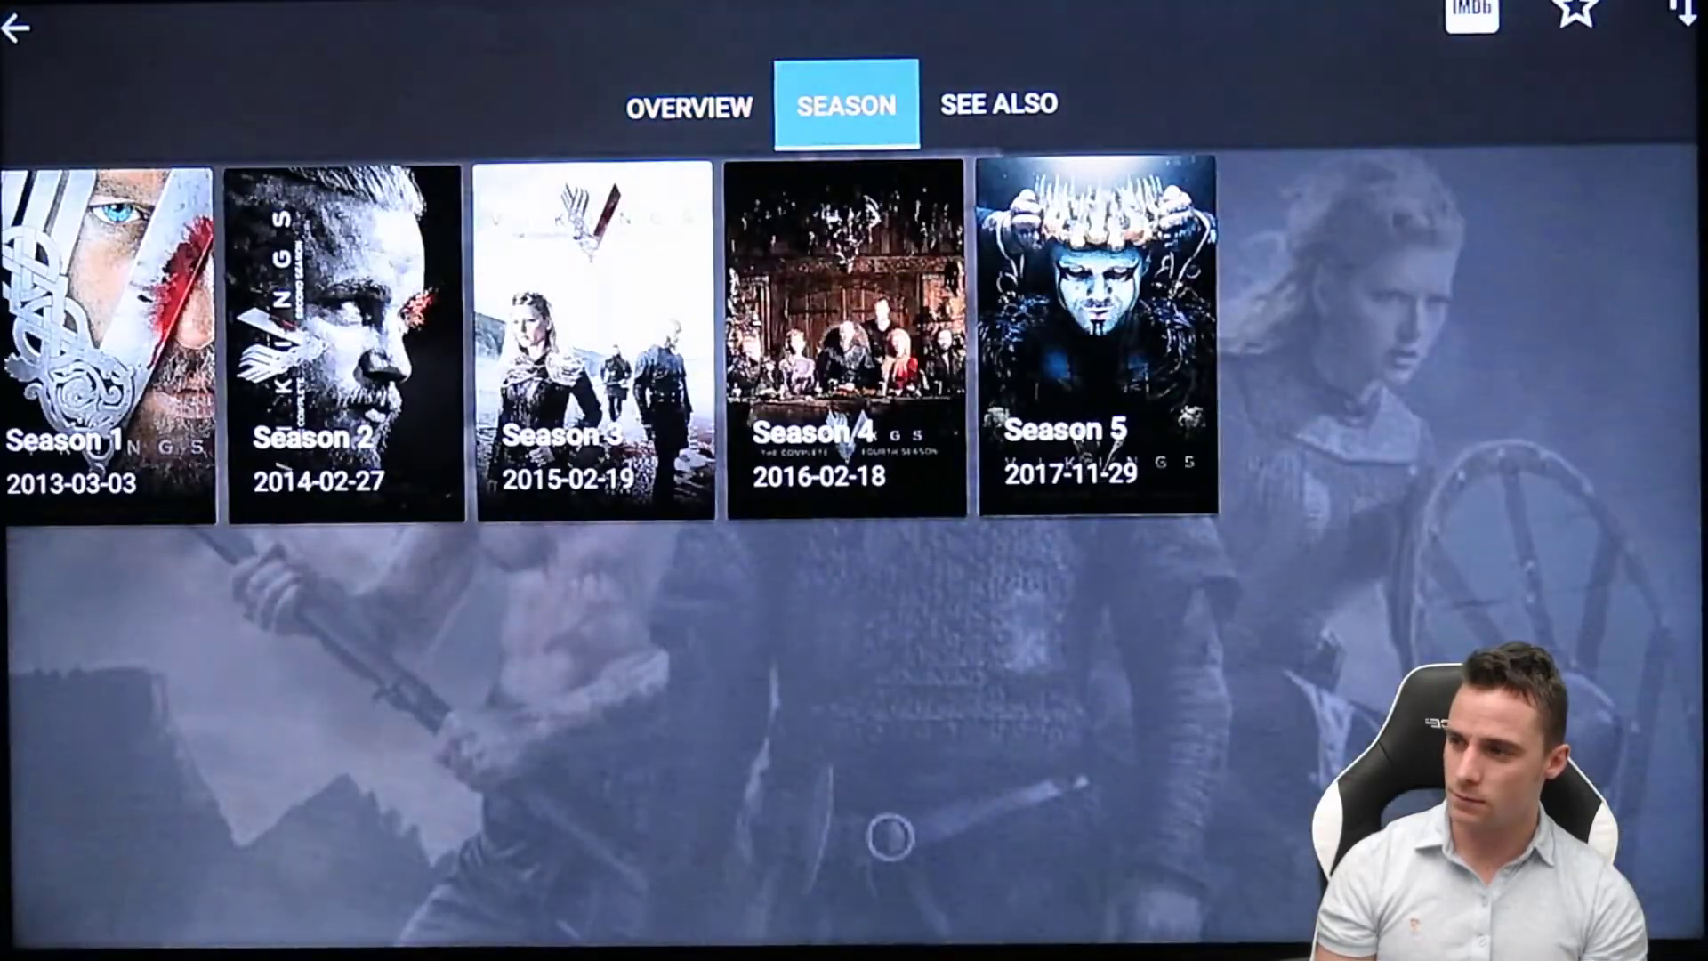
key(Return)
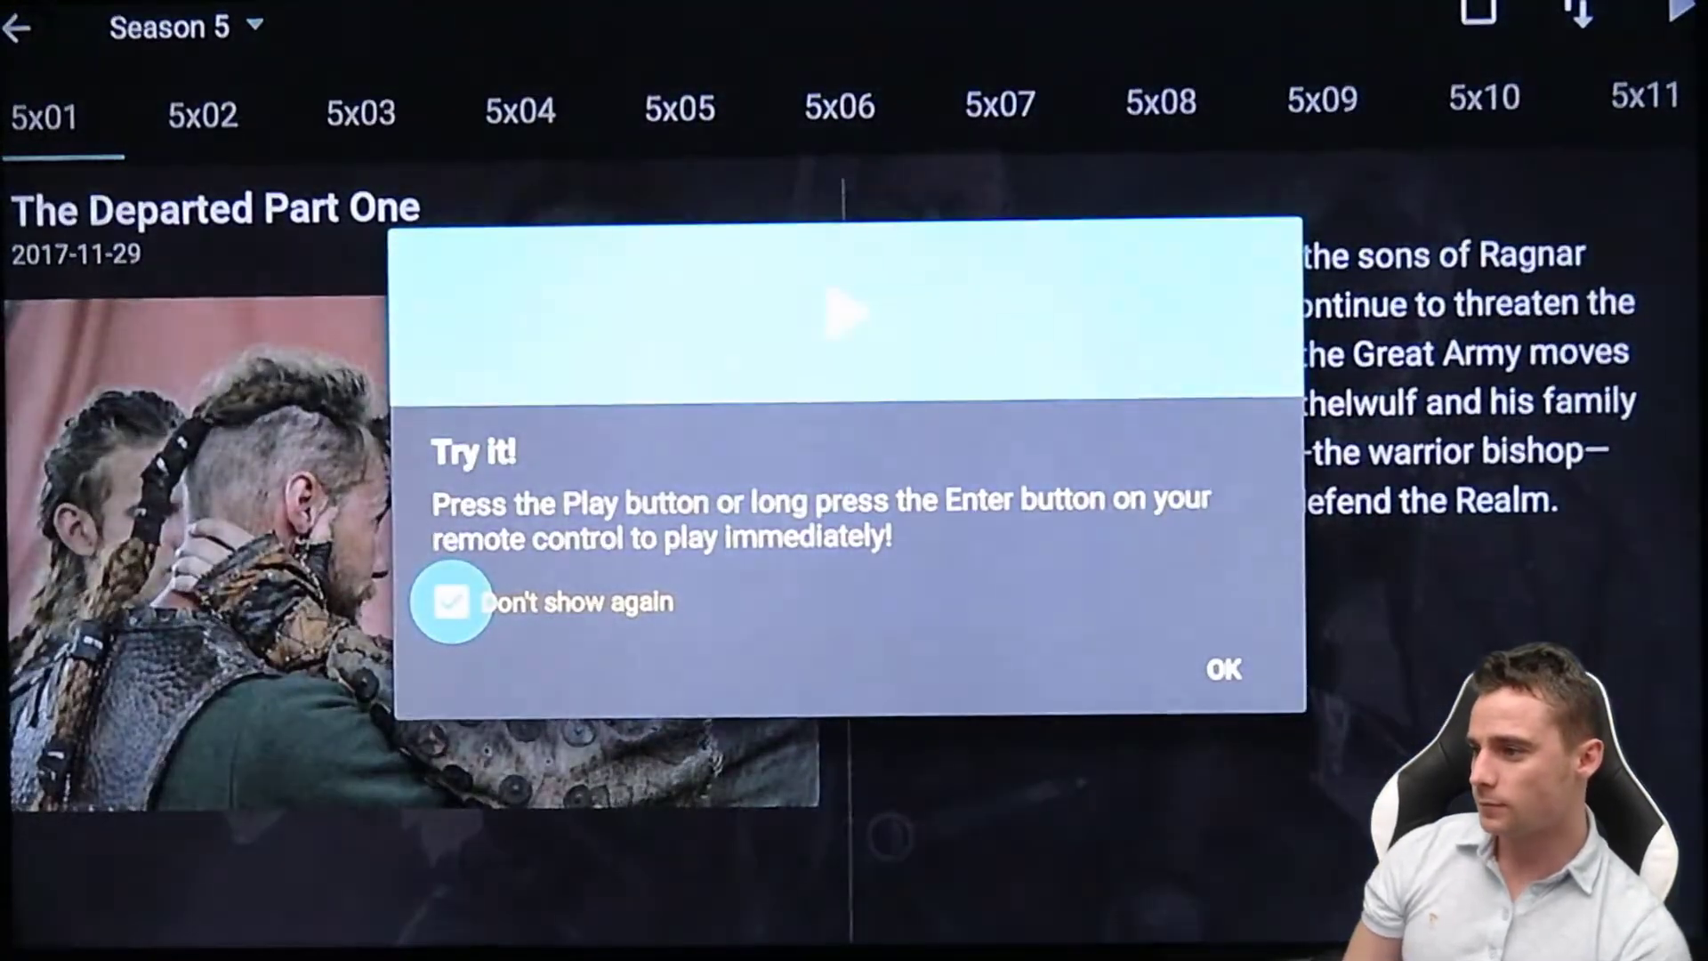
key(Escape)
key(Right)
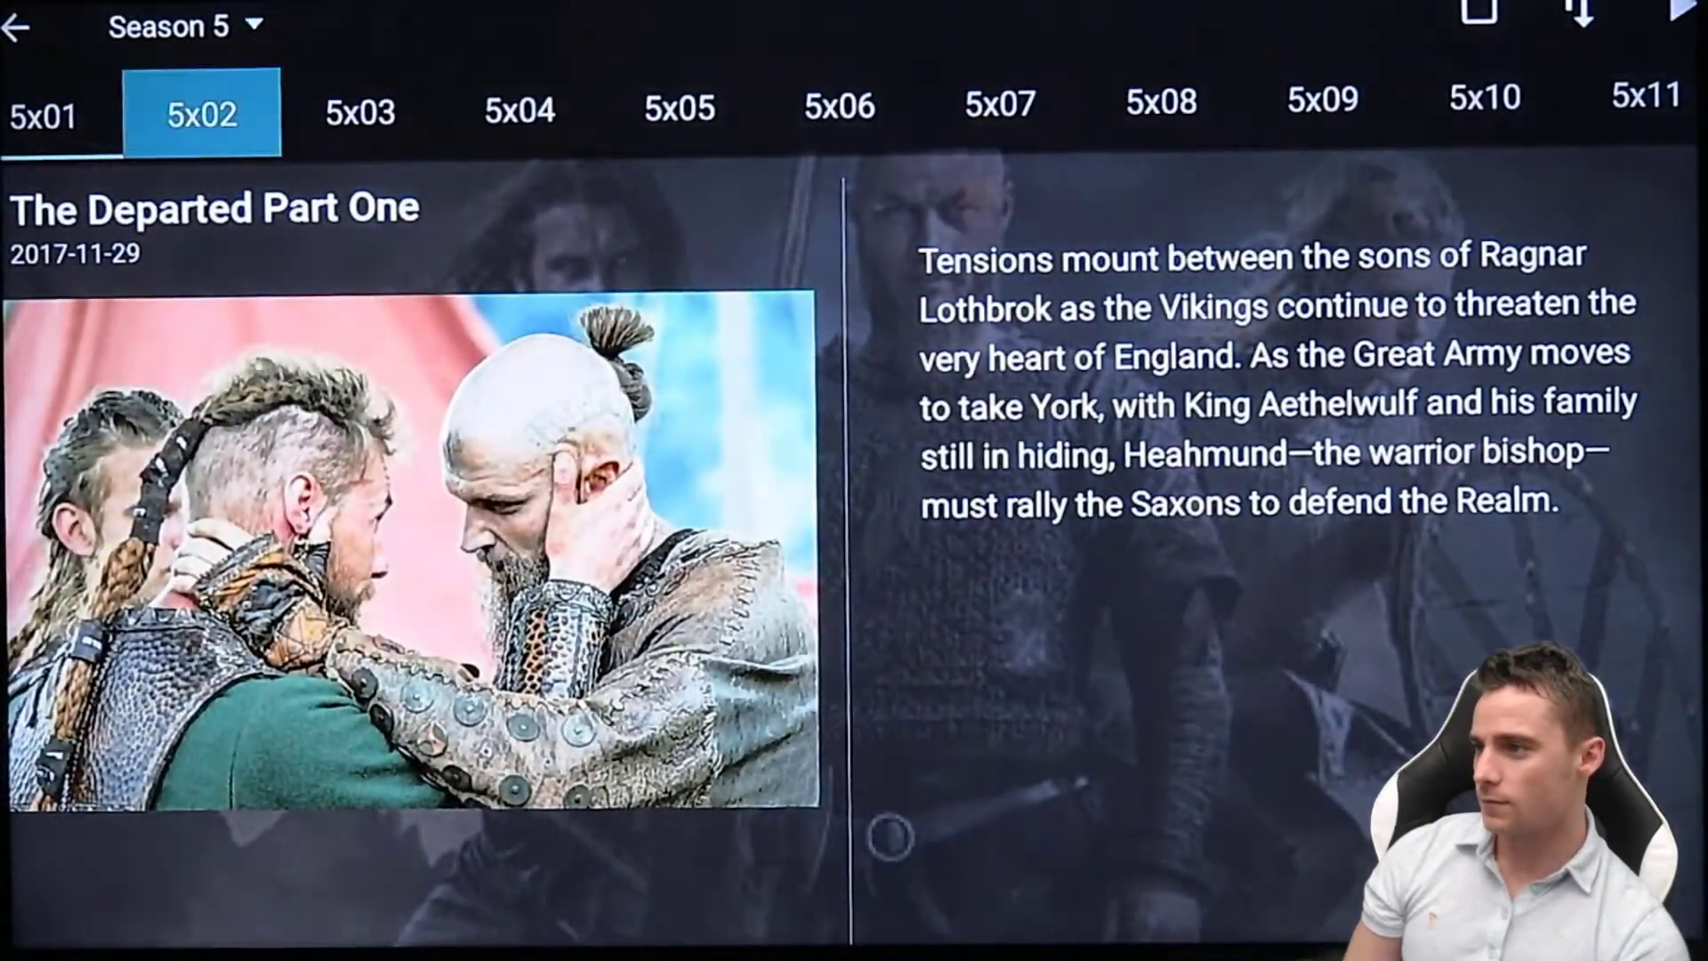
key(Right)
key(Right)
key(Right)
key(Right)
key(Right)
key(Right)
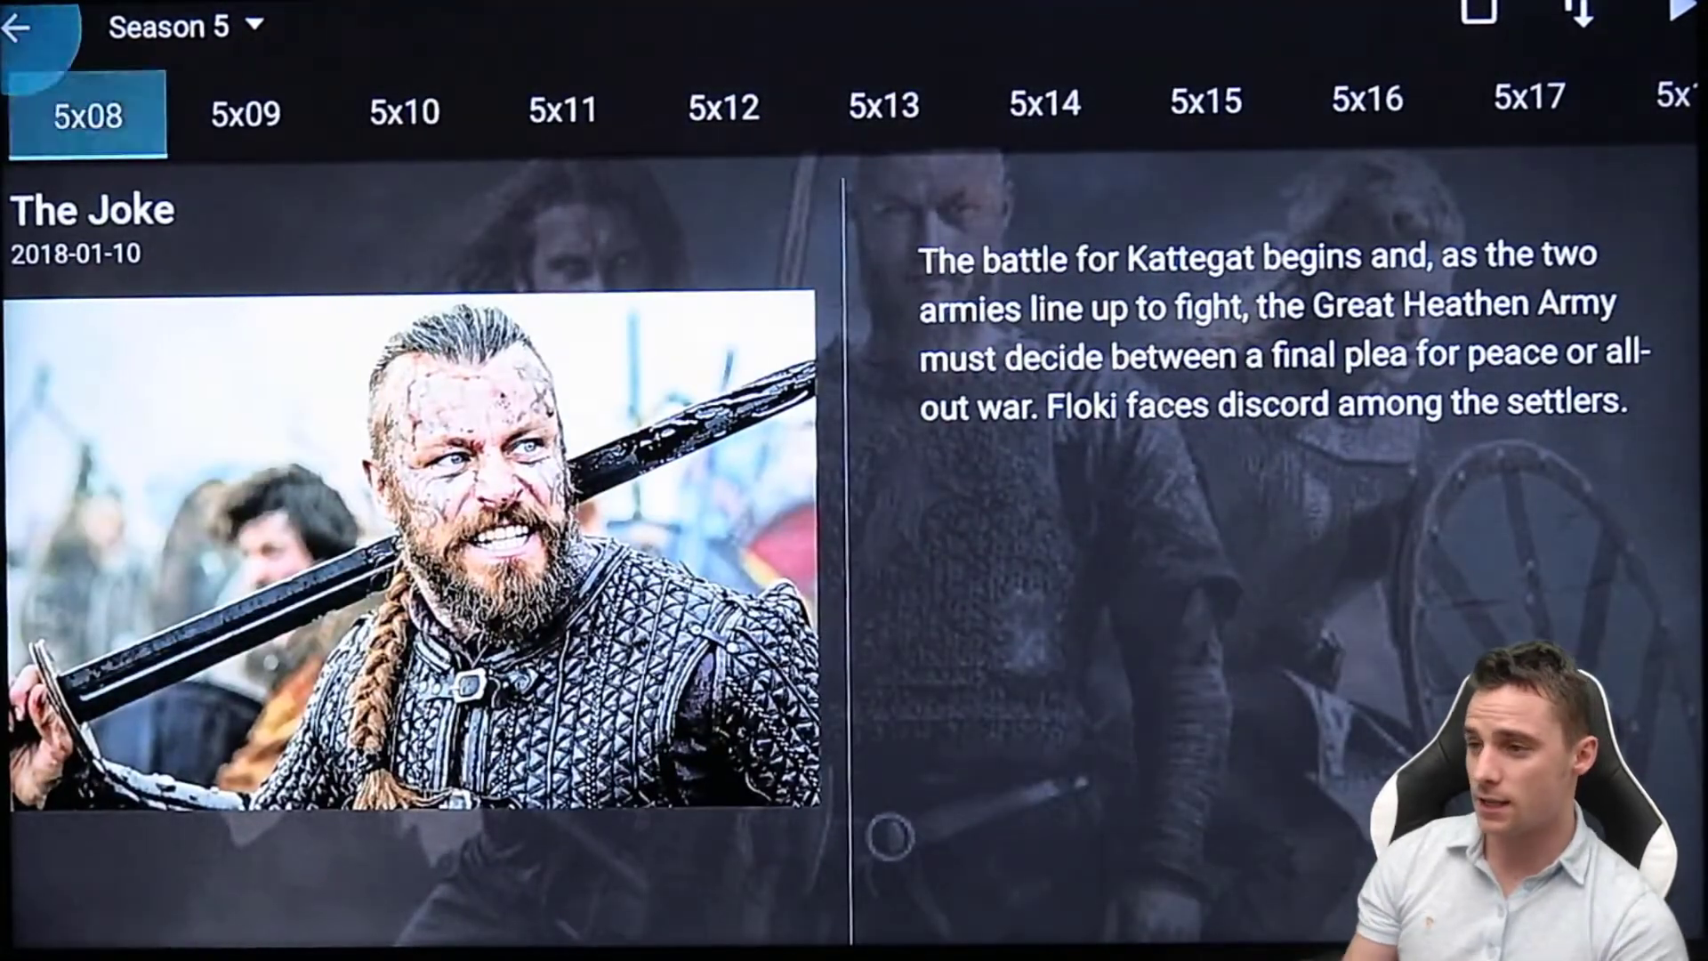
key(Right)
key(Right)
key(Right)
key(Left)
key(Left)
key(Right)
key(Right)
key(Right)
key(Right)
key(Right)
key(Right)
- Play Vikings episode 5x15 from the HD - Dizigold [Vidoza] 436 MB source
key(Return)
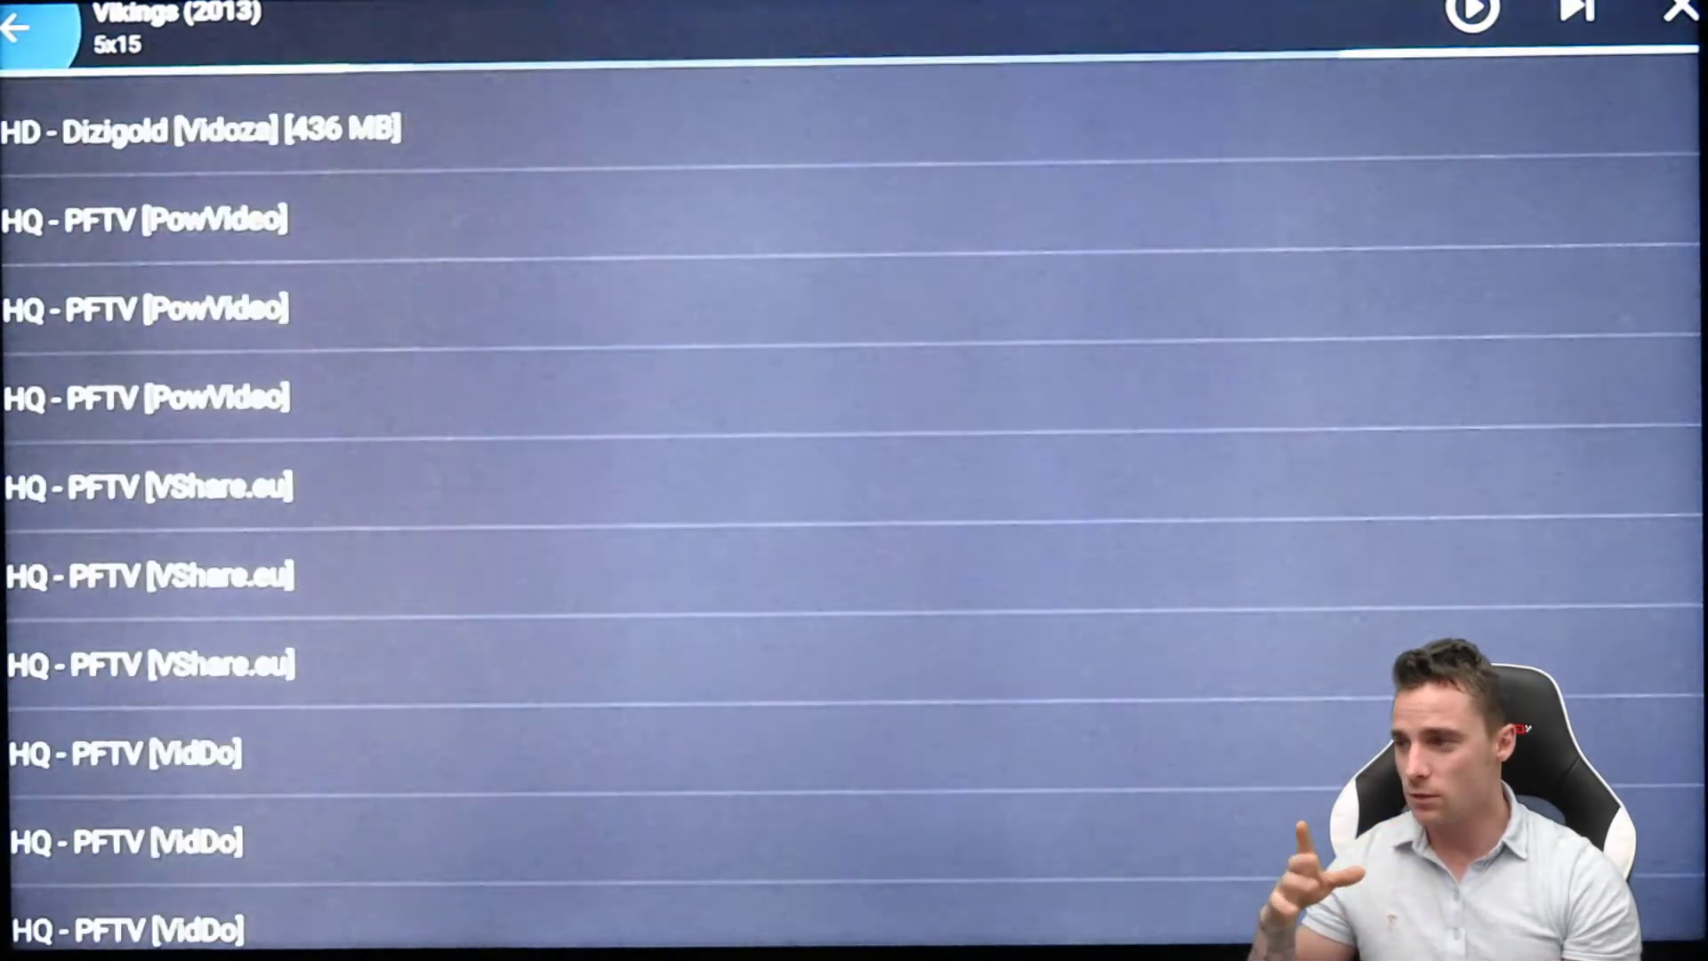
key(Return)
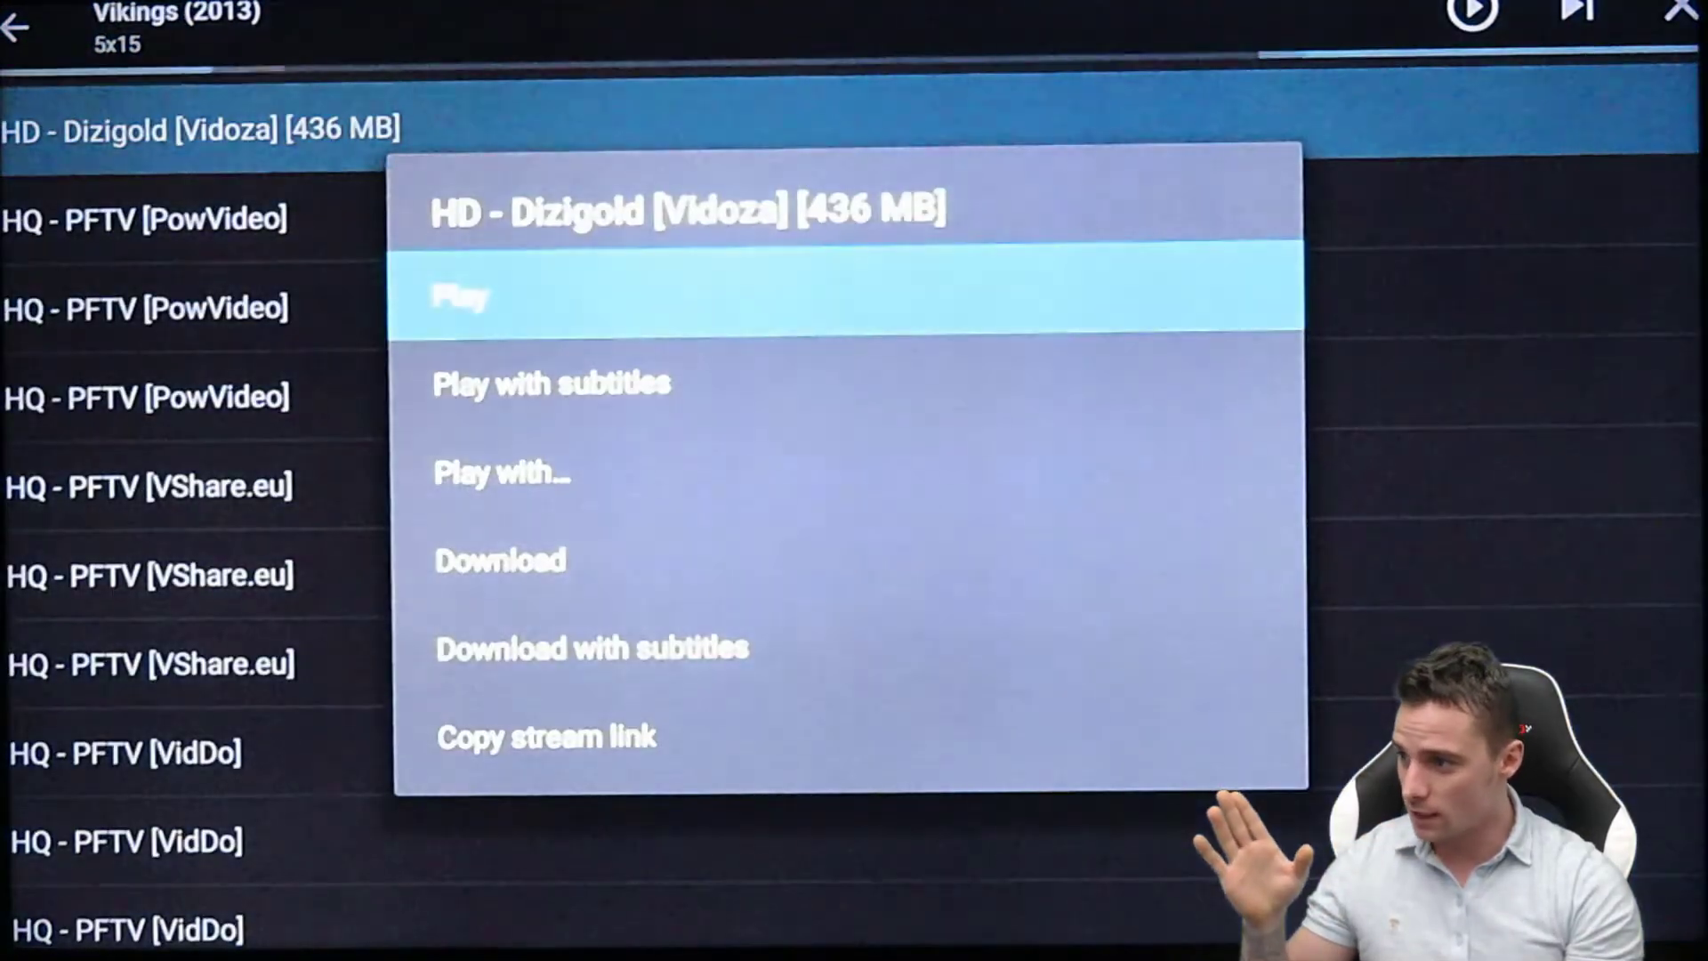
key(Return)
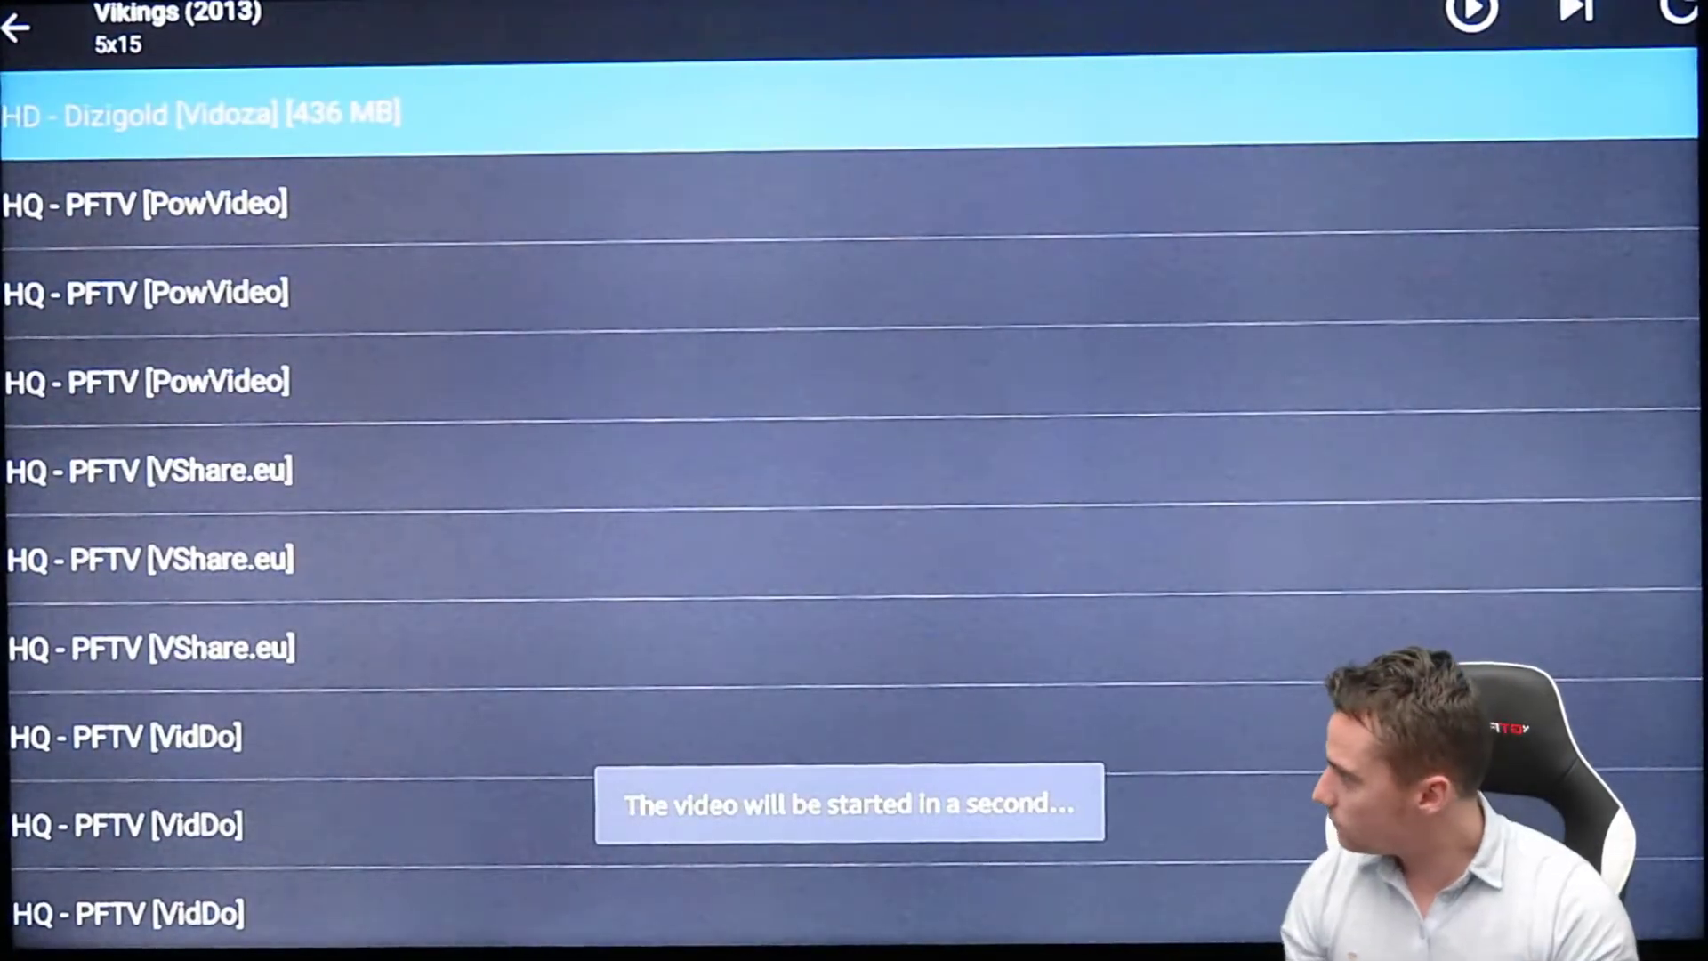